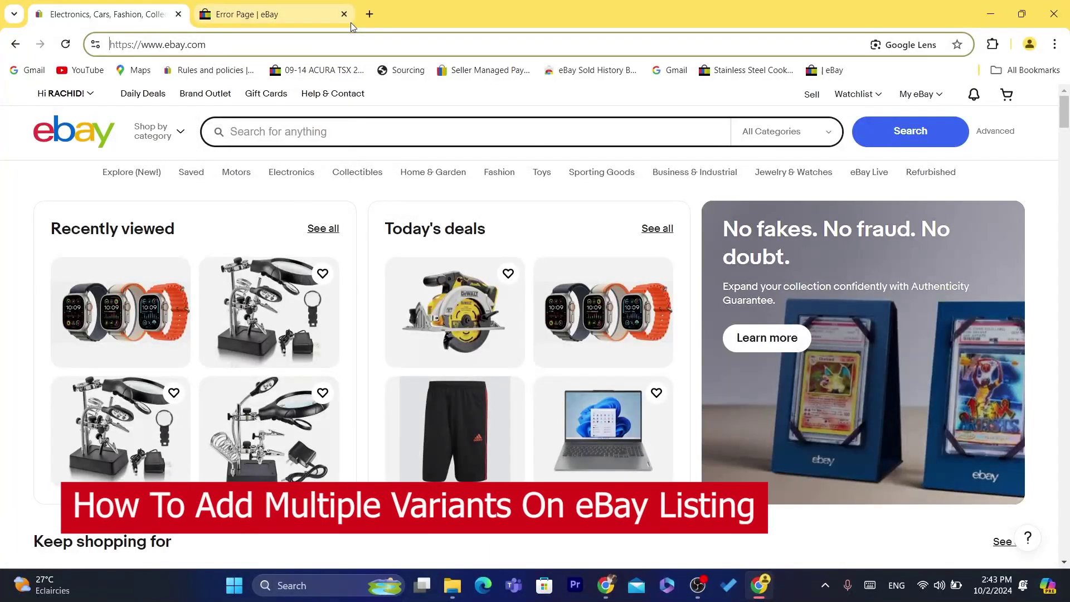
- Paste the tutorial title into the first tab's address bar in place of the web address
key(ctrl+a)
text(How To Add Multiple Variants On eBay Listing (Variations))
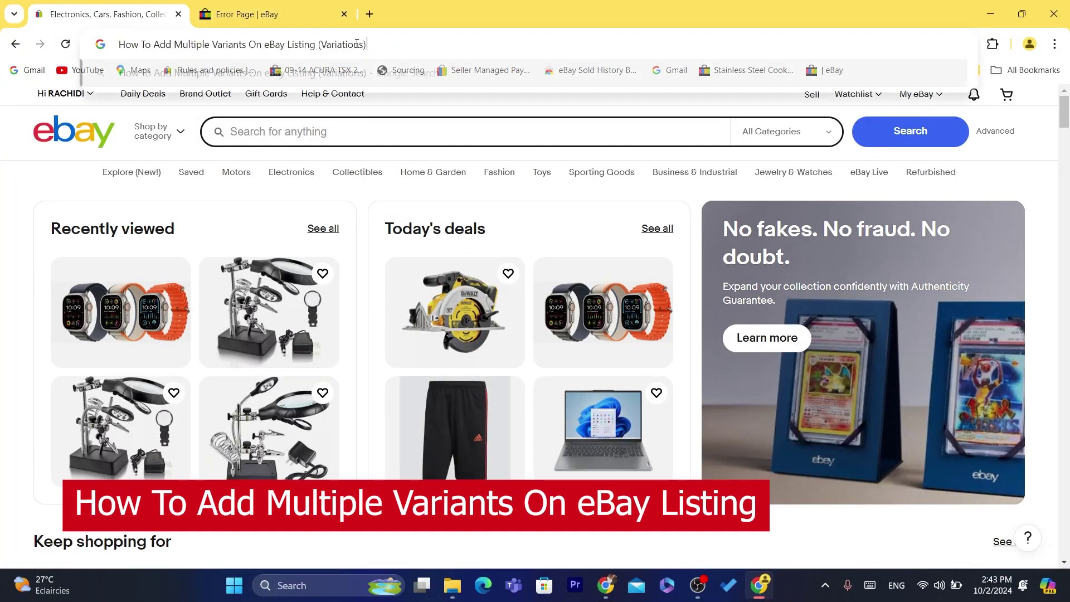
click(2, 233)
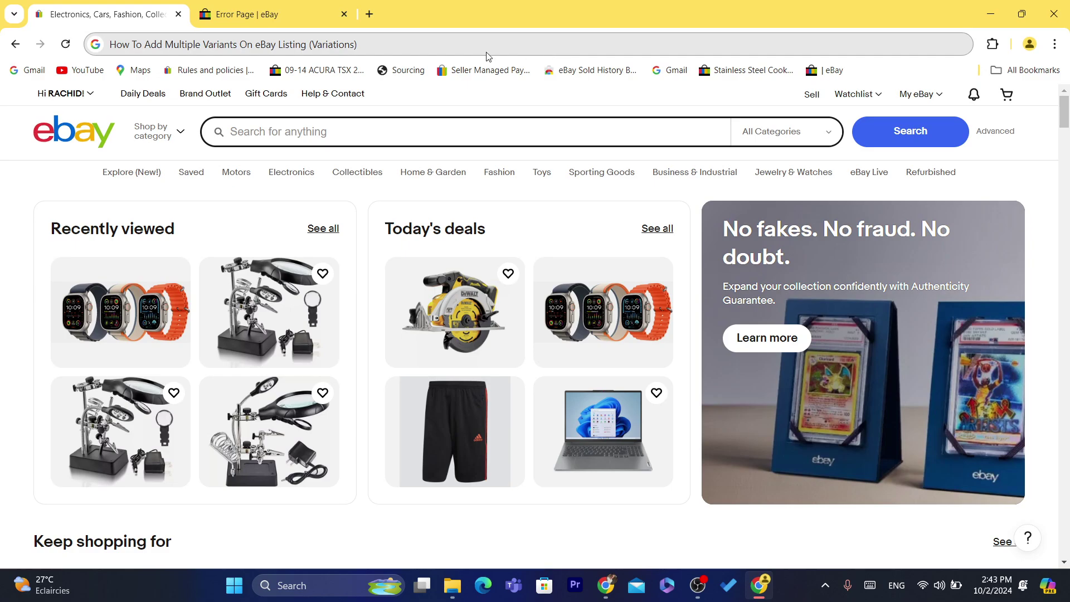
click(432, 48)
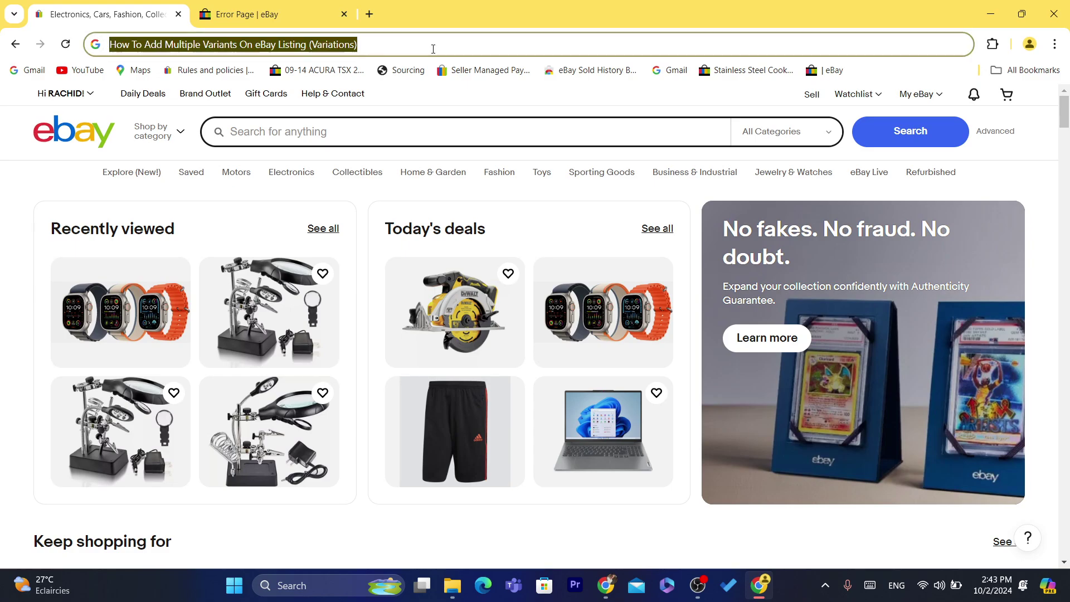
click(433, 49)
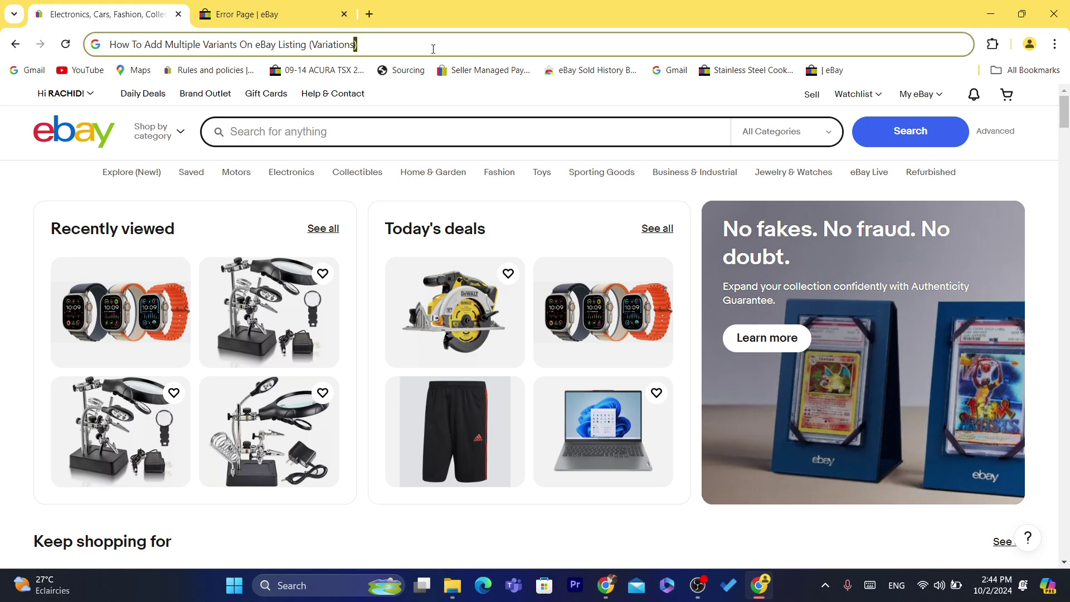
- Replace the missing-page error in the second tab with the eBay home page
click(298, 4)
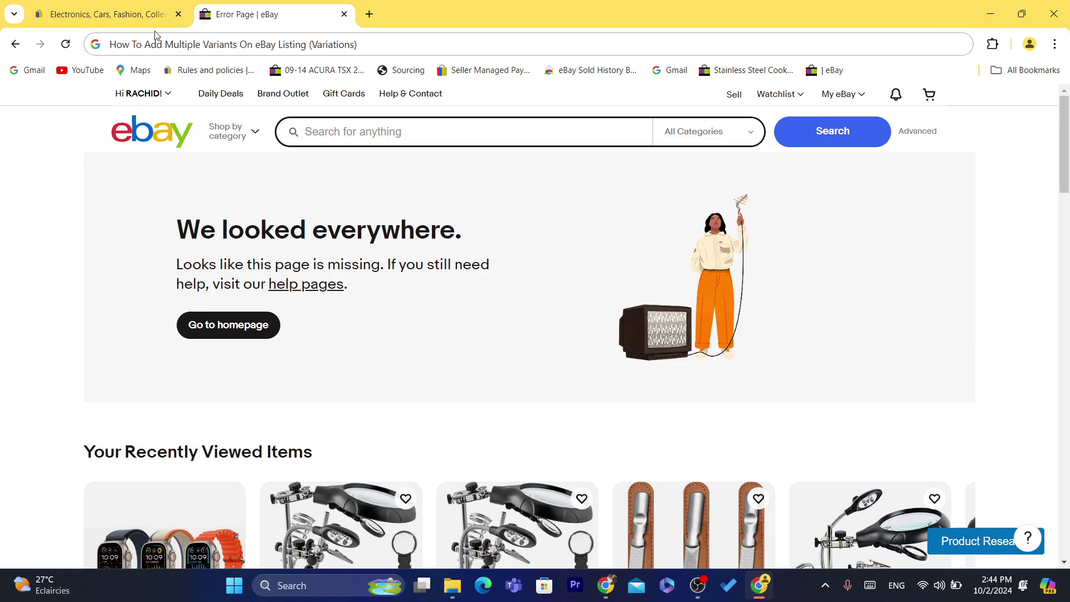
click(371, 48)
key(ctrl+a)
key(BackSpace)
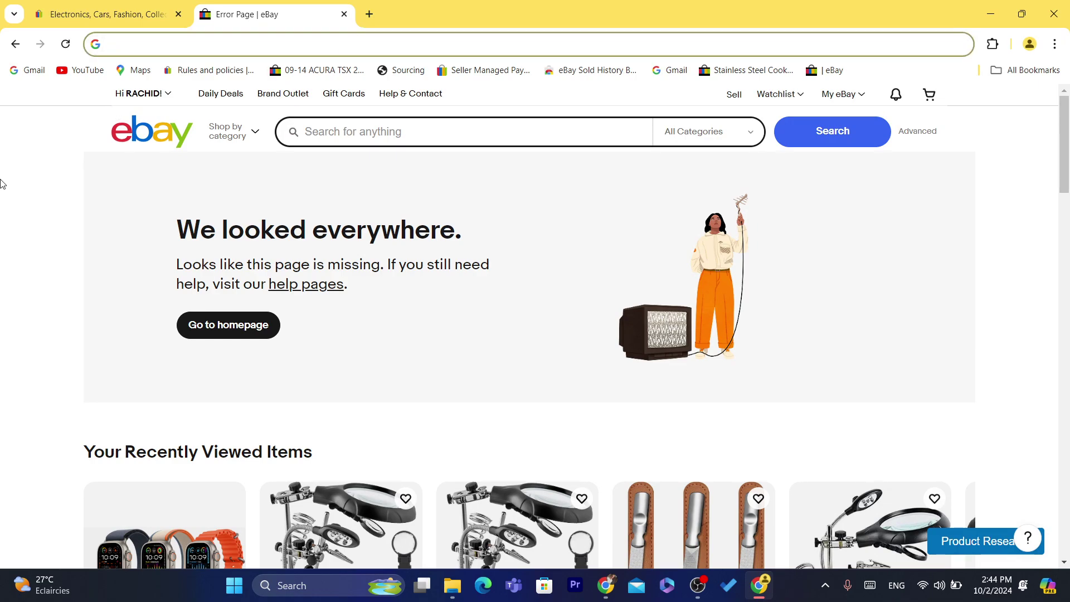
click(137, 135)
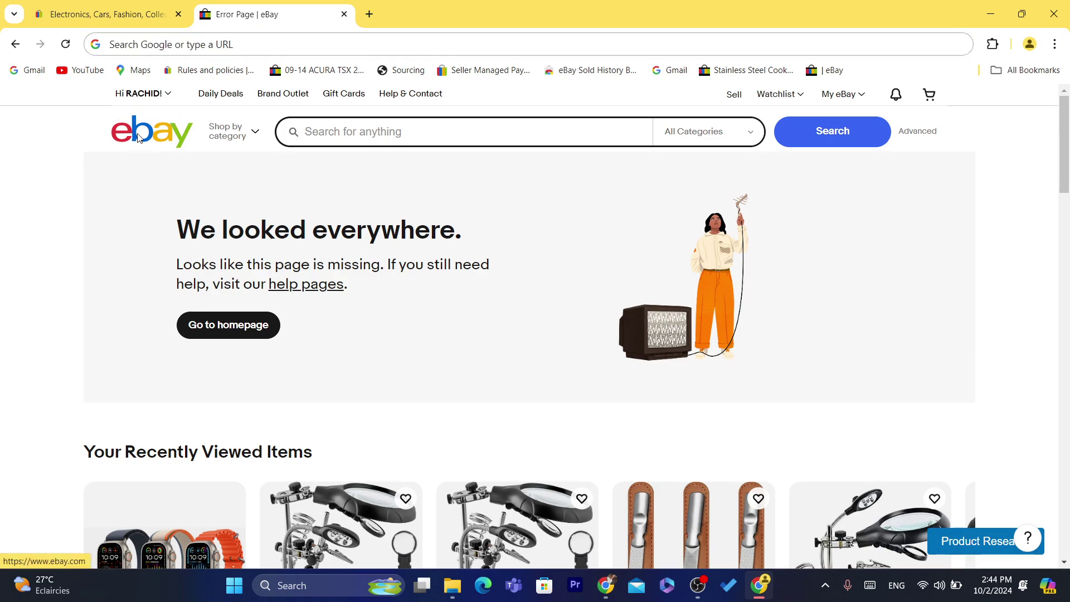
click(334, 43)
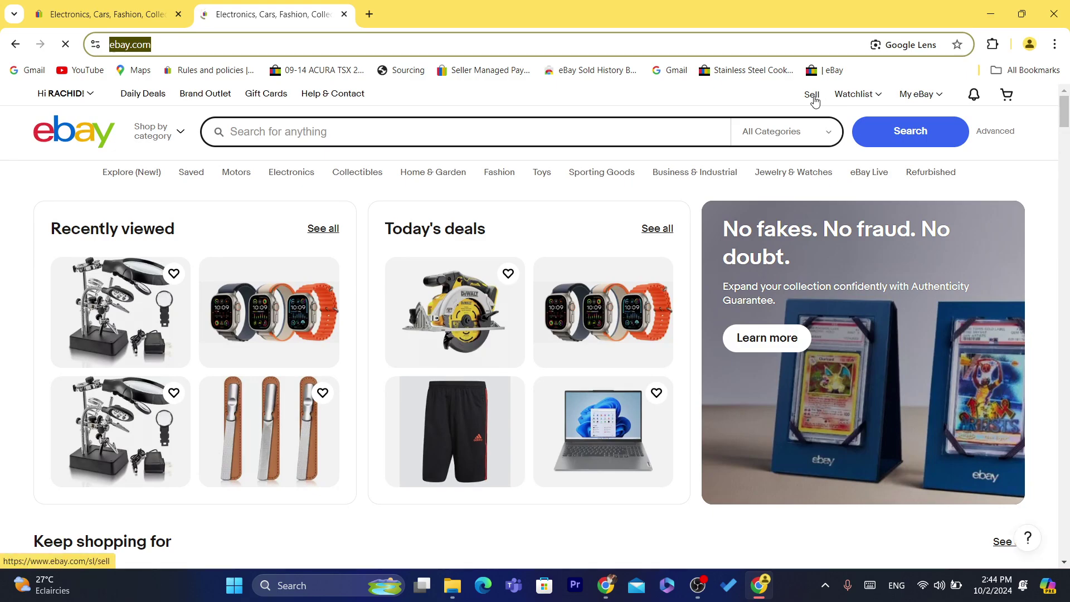
- Start a single listing from Seller Hub's Create listing options, then return to the home page tab
click(812, 96)
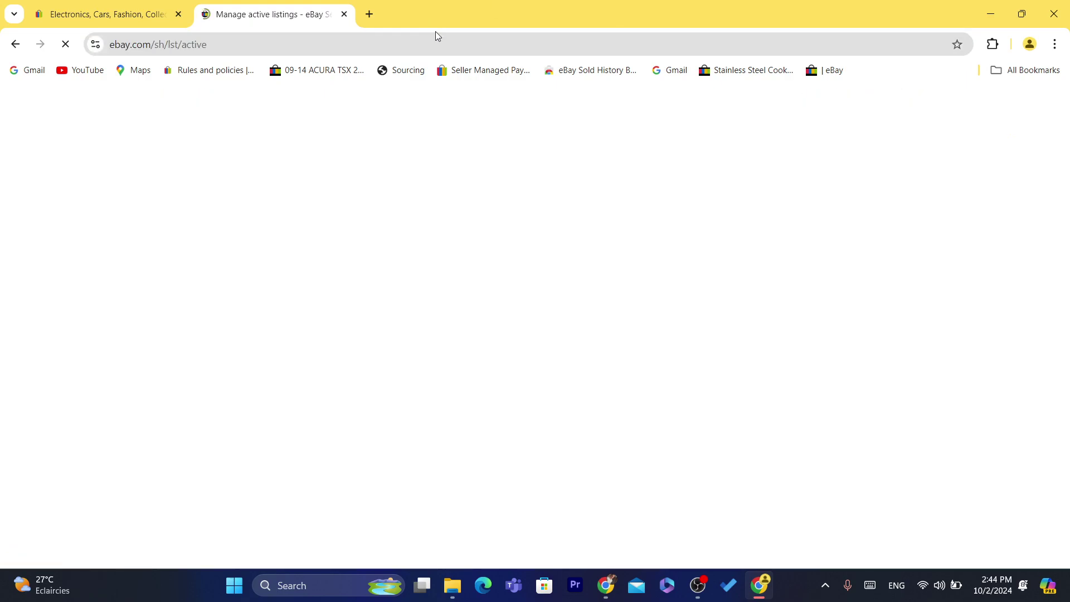
click(436, 39)
click(949, 350)
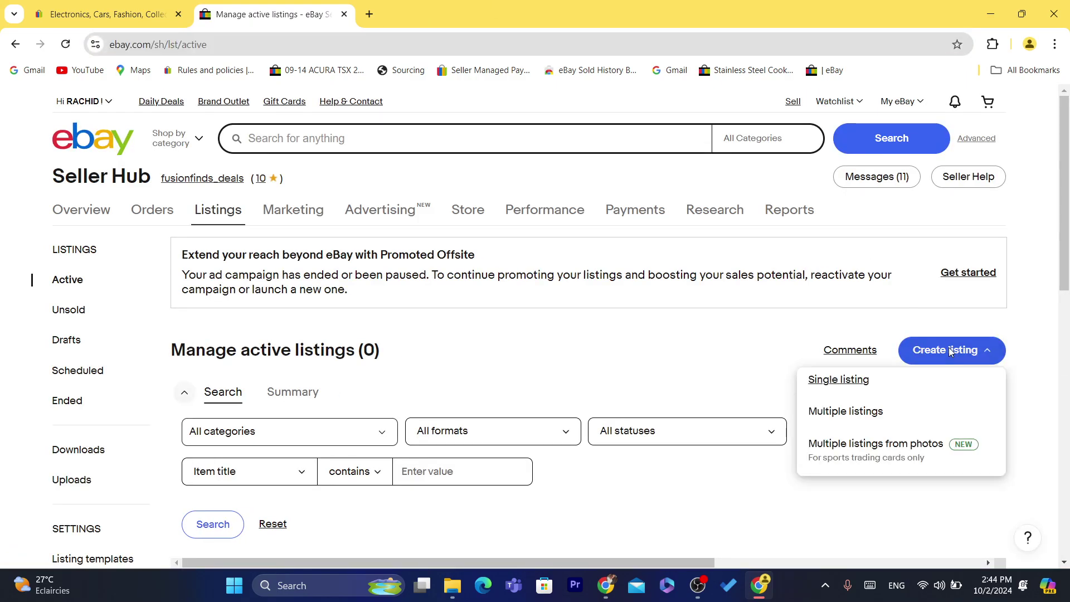
click(840, 381)
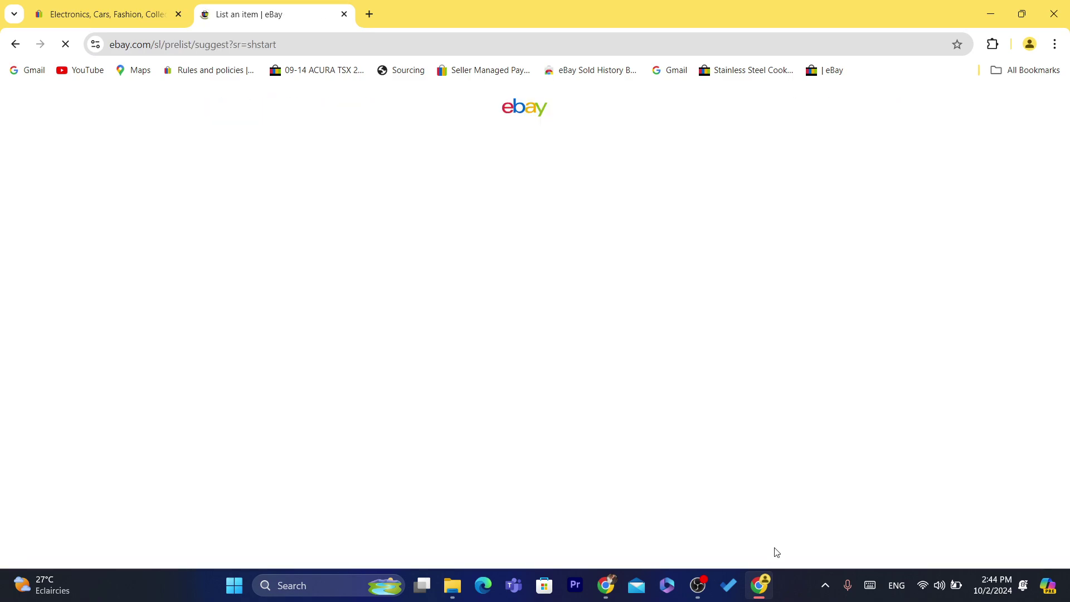
click(697, 585)
click(758, 594)
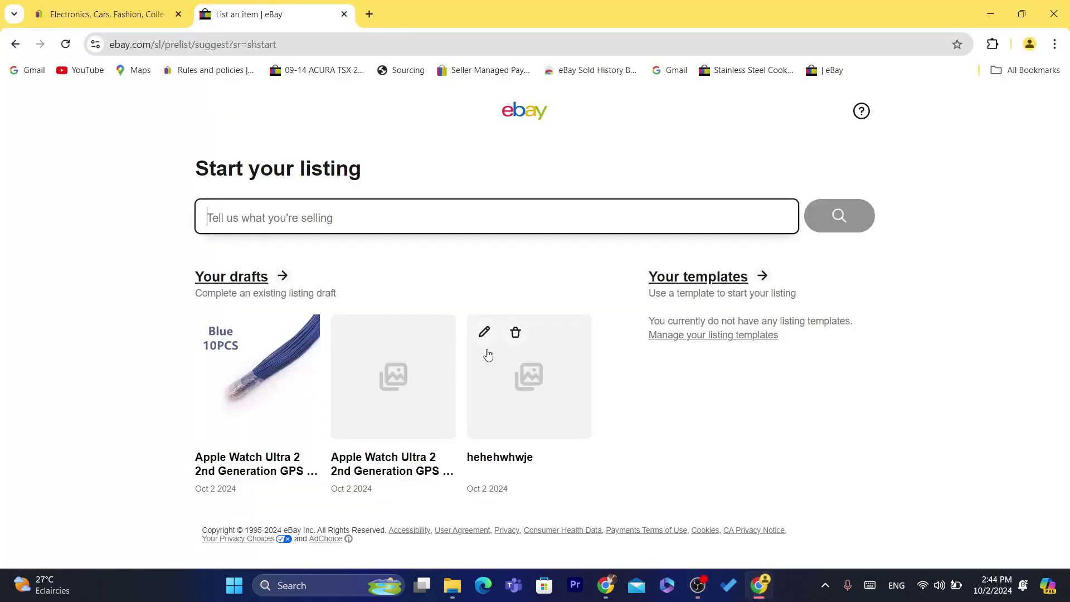
click(100, 5)
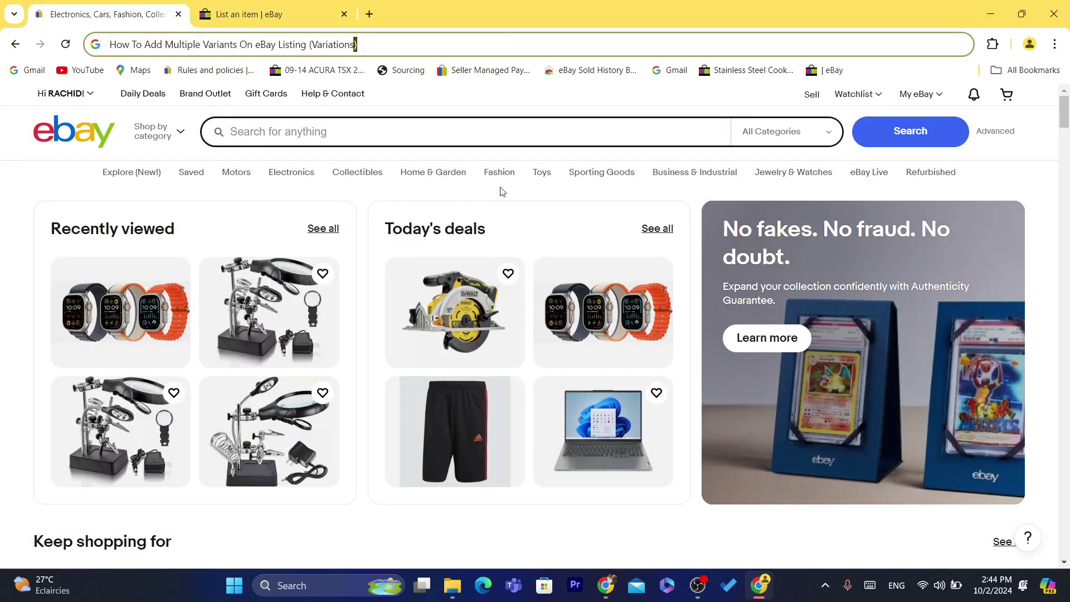
- Open the Welding Magnifying Glass item page from the eBay home page
scroll(976, 134, down, 6)
scroll(977, 134, up, 1)
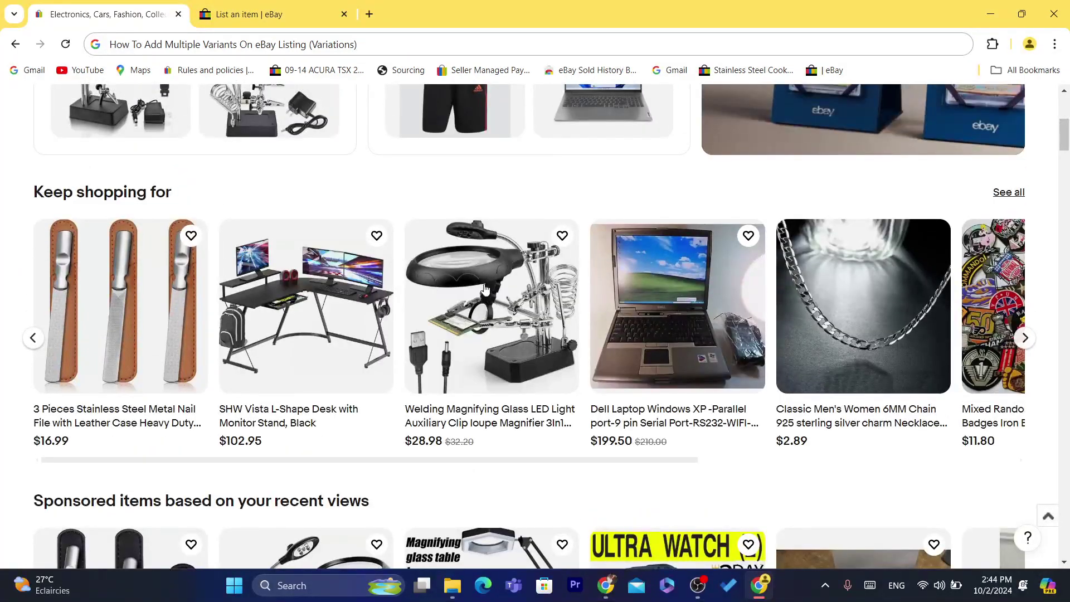
click(485, 293)
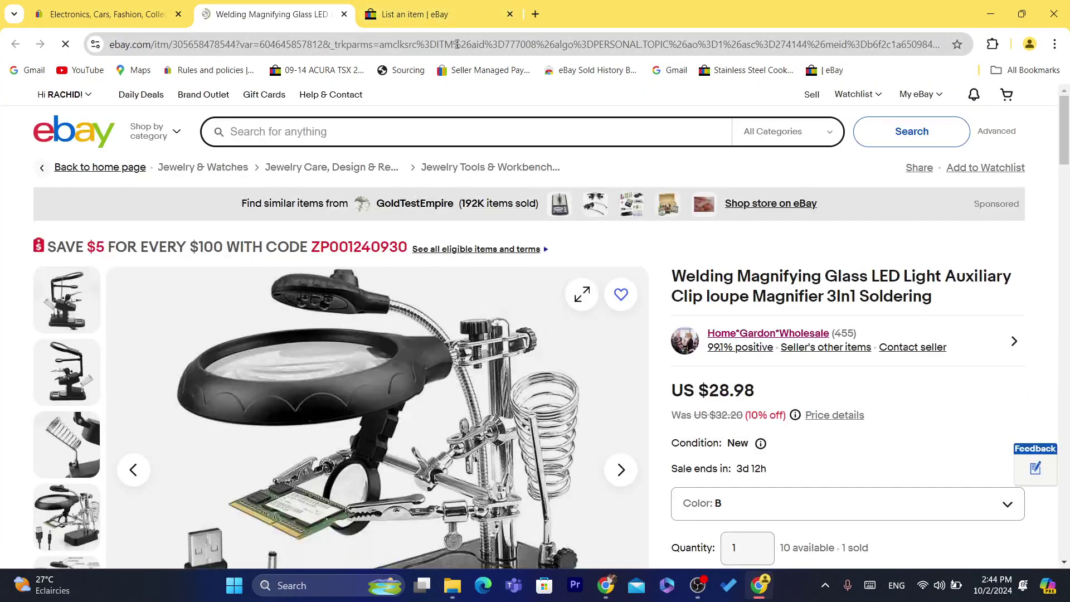
- Copy the item's 'Welding Magnifying Glass LED Light' title and search for matches in the new listing
triple_click(700, 275)
key(ctrl+c)
key(ctrl+Tab)
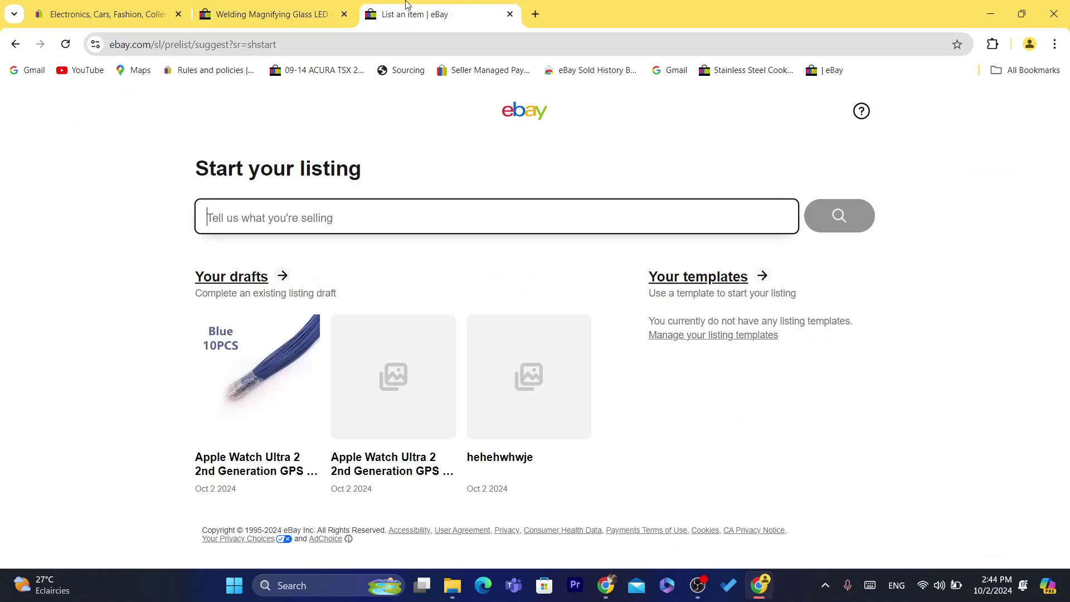
key(ctrl+v)
key(Return)
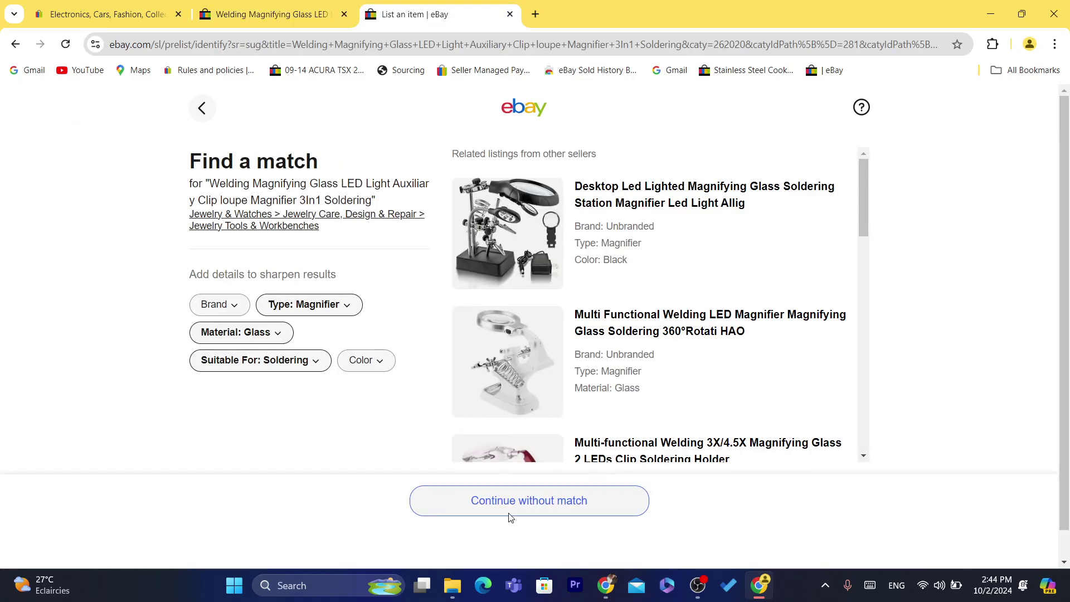
- Continue without a match, choose New as the condition, and proceed to the listing form
click(507, 510)
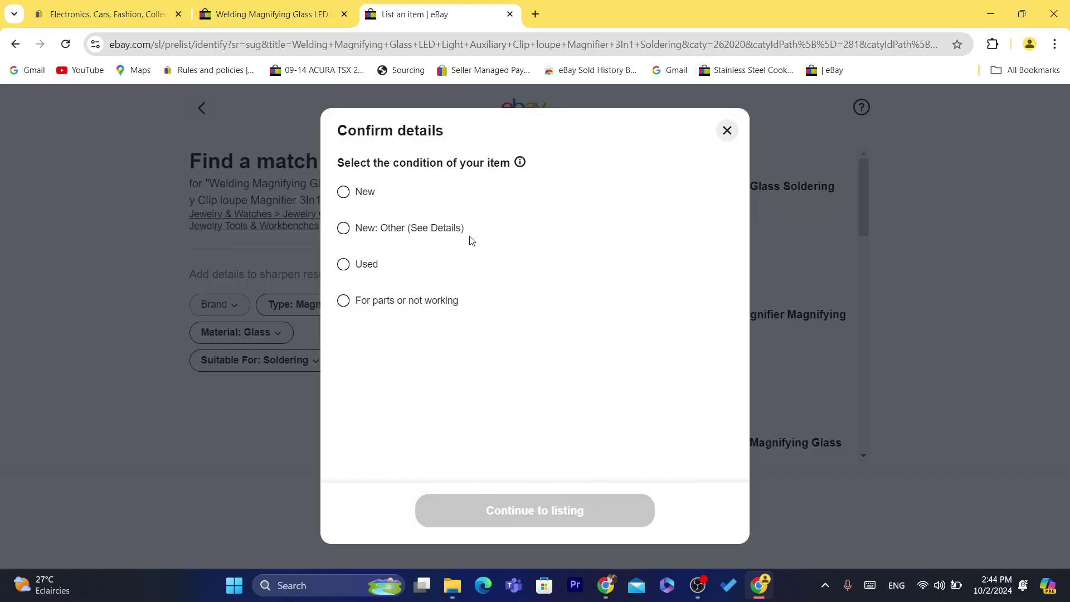
click(344, 192)
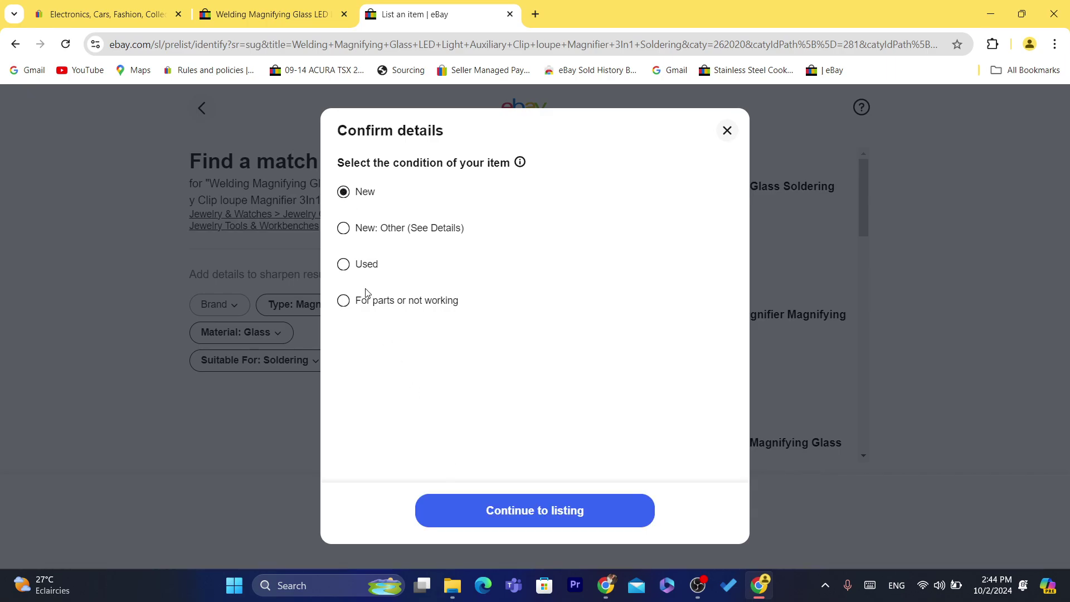
click(541, 510)
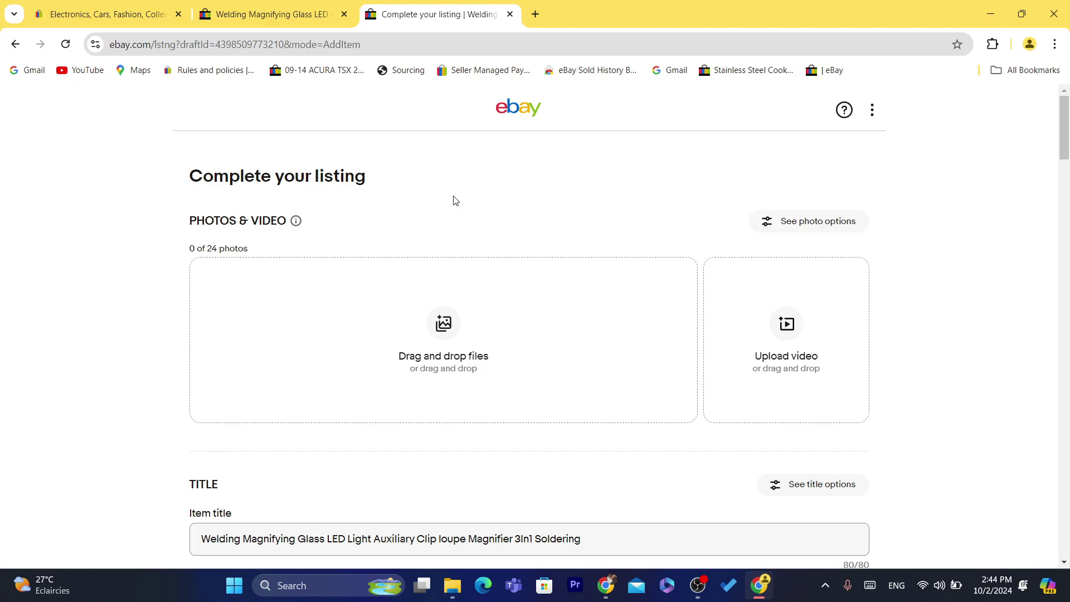
triple_click(350, 177)
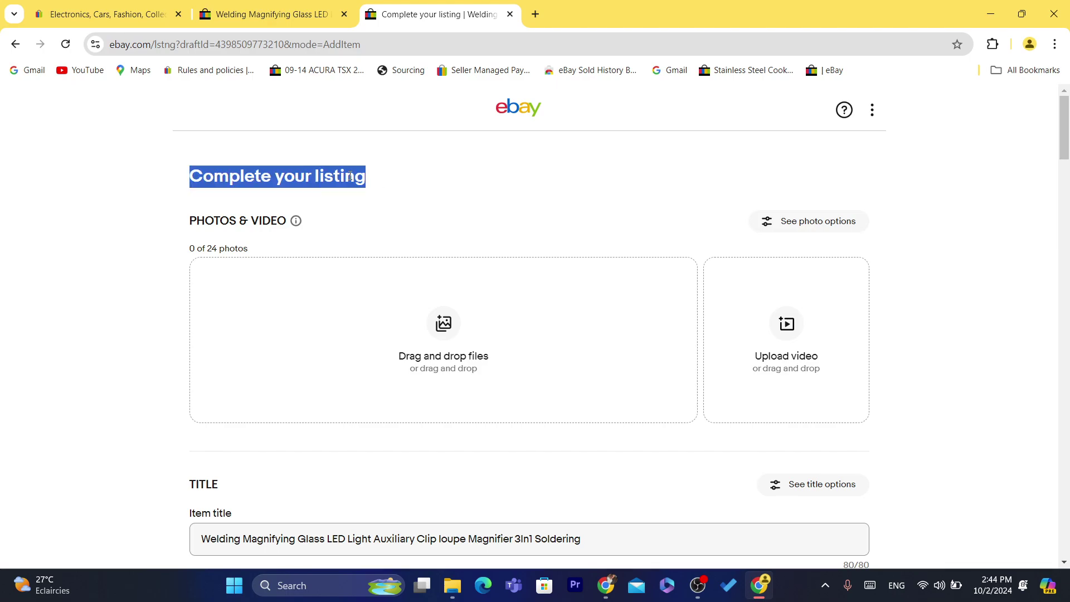
click(427, 176)
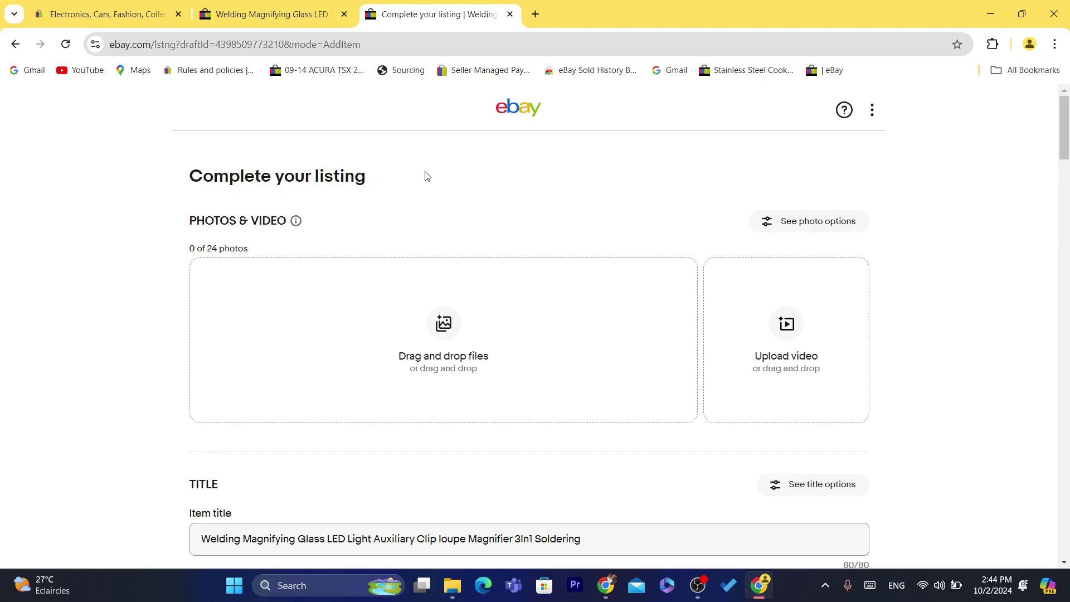
- Open the listing Settings, highlight and review the Variations description, then close the dialog
click(873, 111)
click(807, 139)
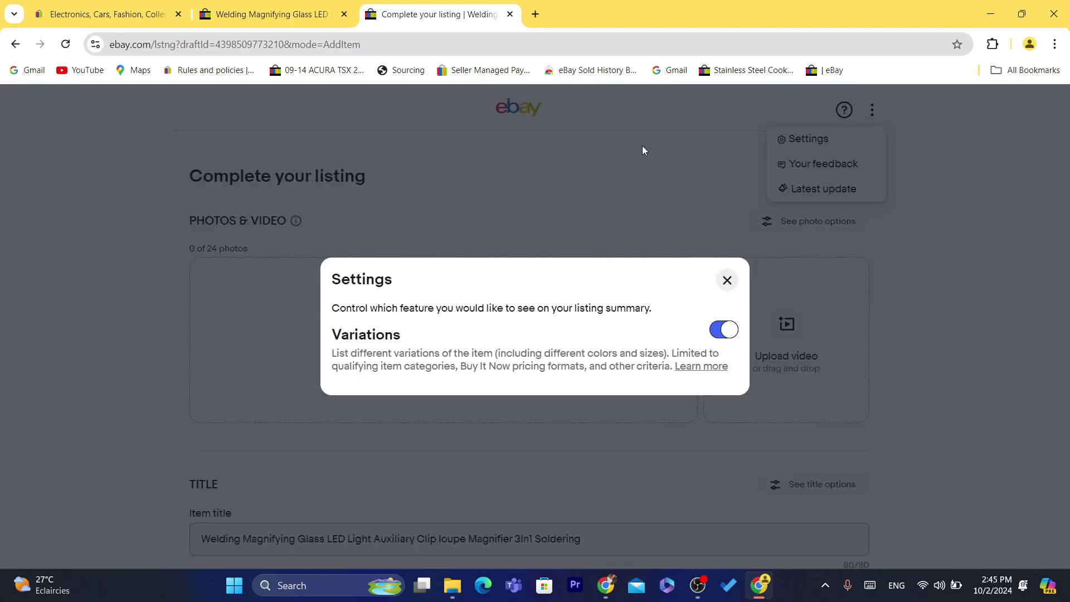
drag(328, 336, 412, 335)
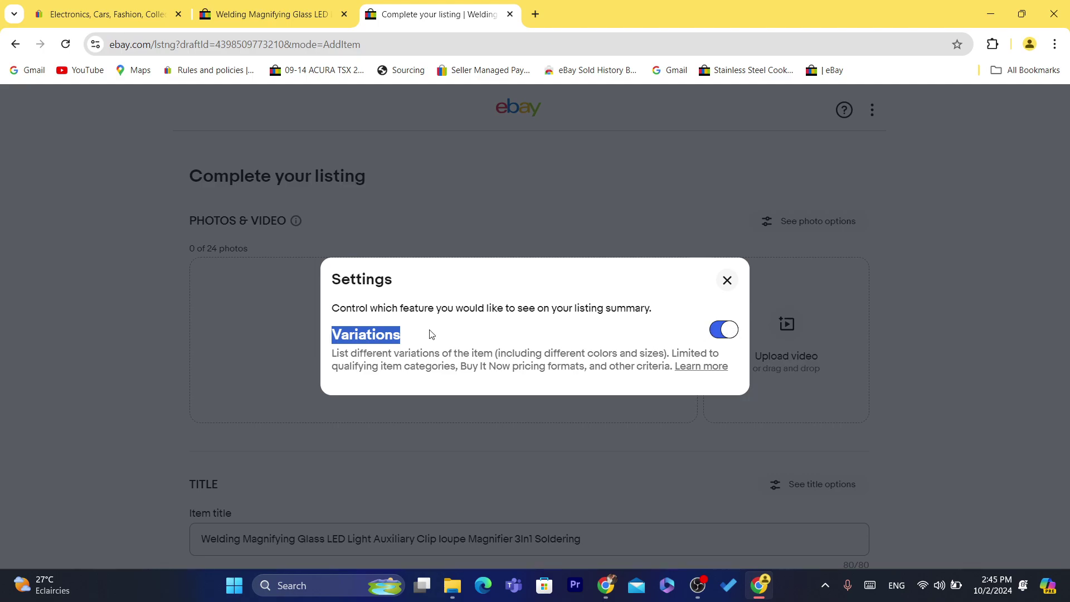
drag(332, 348, 491, 356)
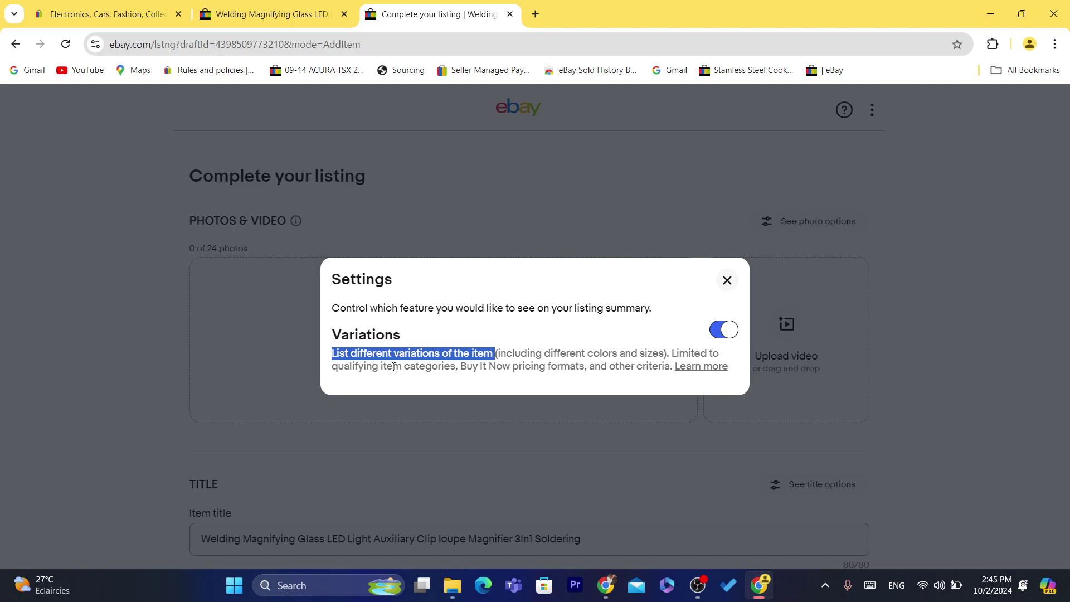
click(456, 366)
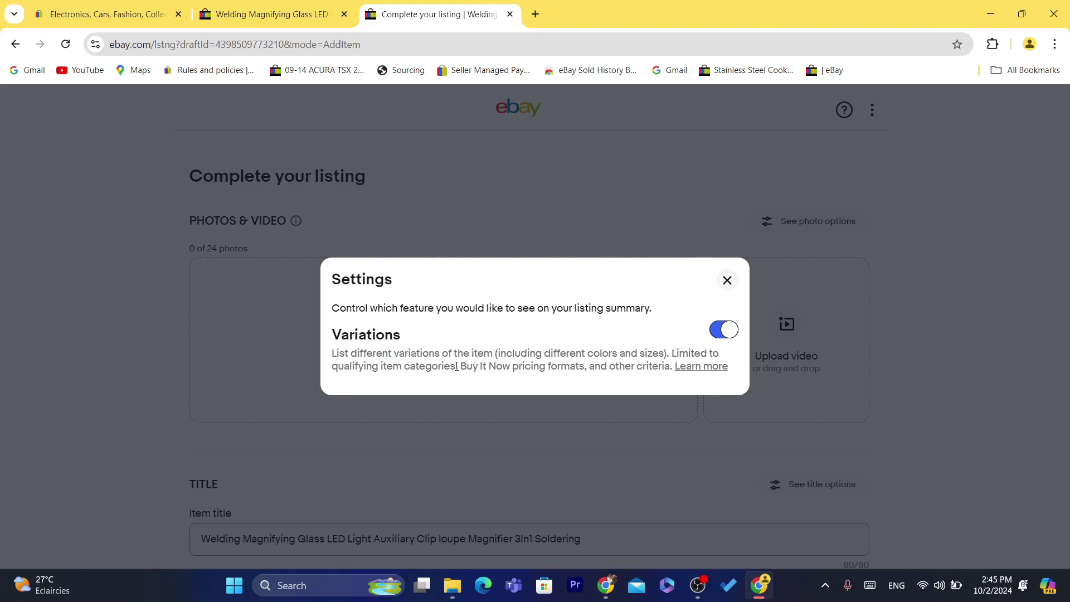
drag(457, 366, 388, 355)
click(360, 349)
drag(335, 351, 457, 370)
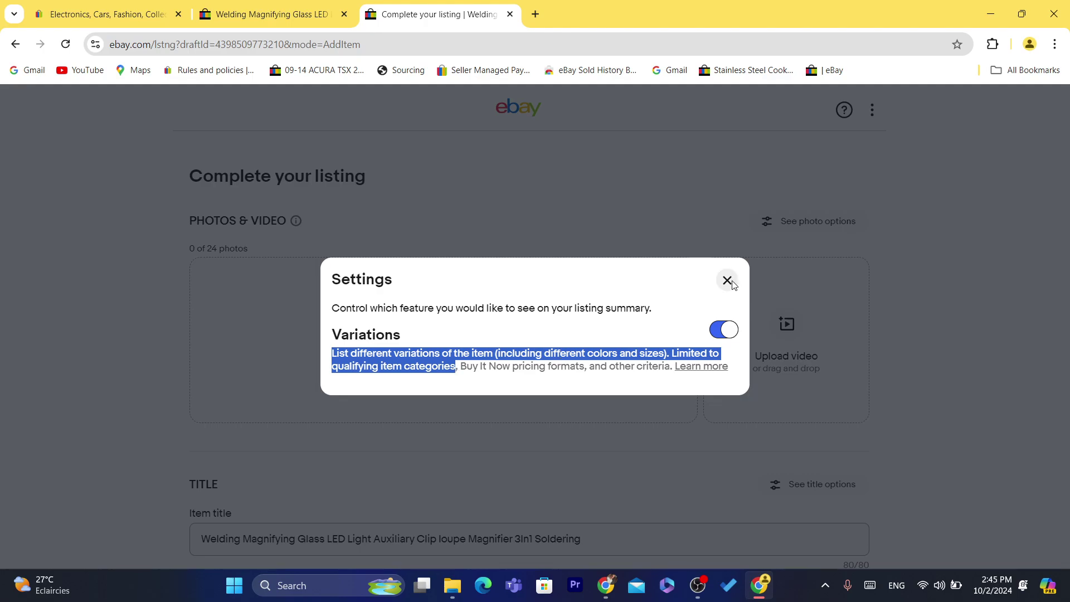
triple_click(582, 353)
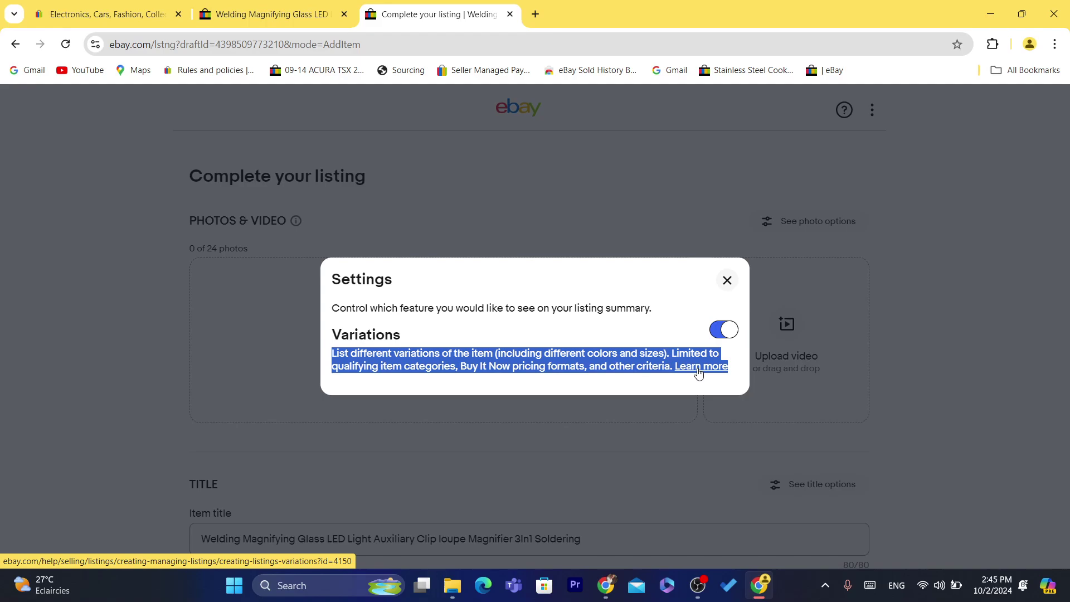
click(727, 280)
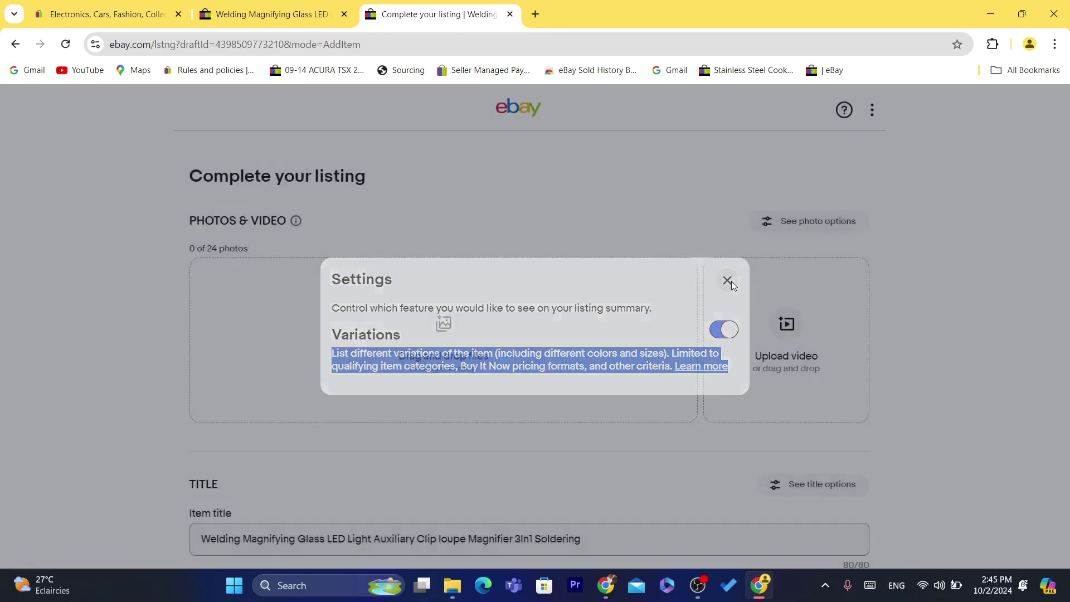
- Upload twelve photos, main-image-10 through main-image-1, from the main_images folder
drag(1067, 120, 1066, 134)
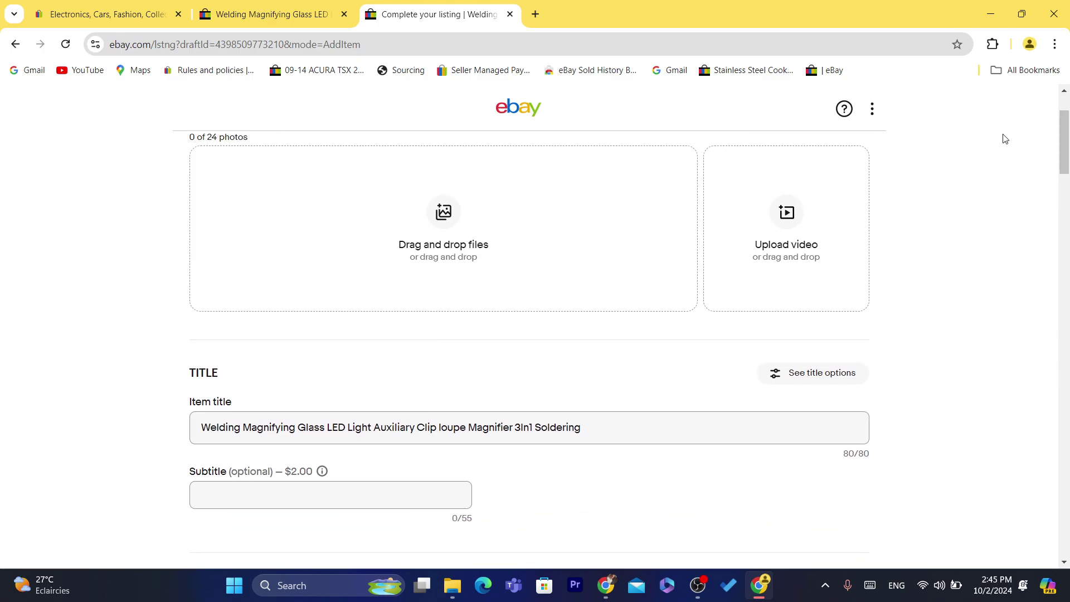
click(569, 229)
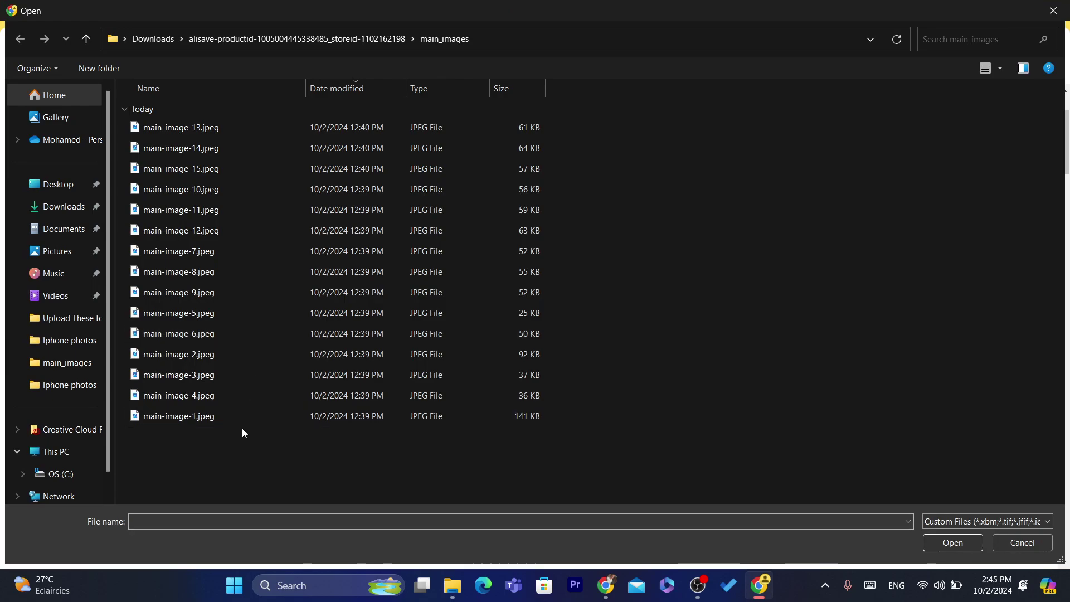
drag(205, 466, 185, 189)
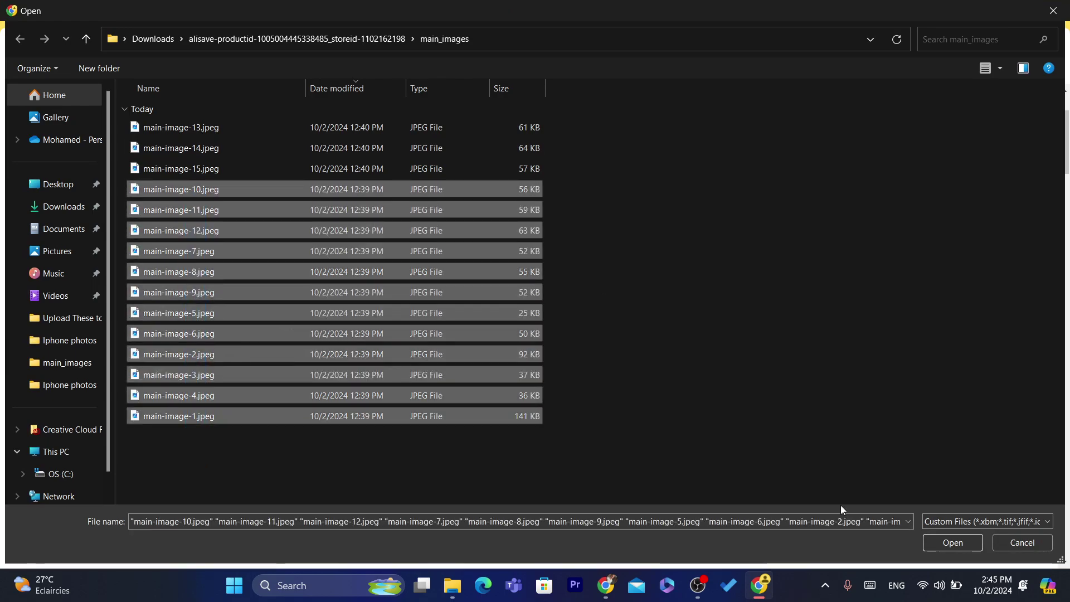
click(954, 547)
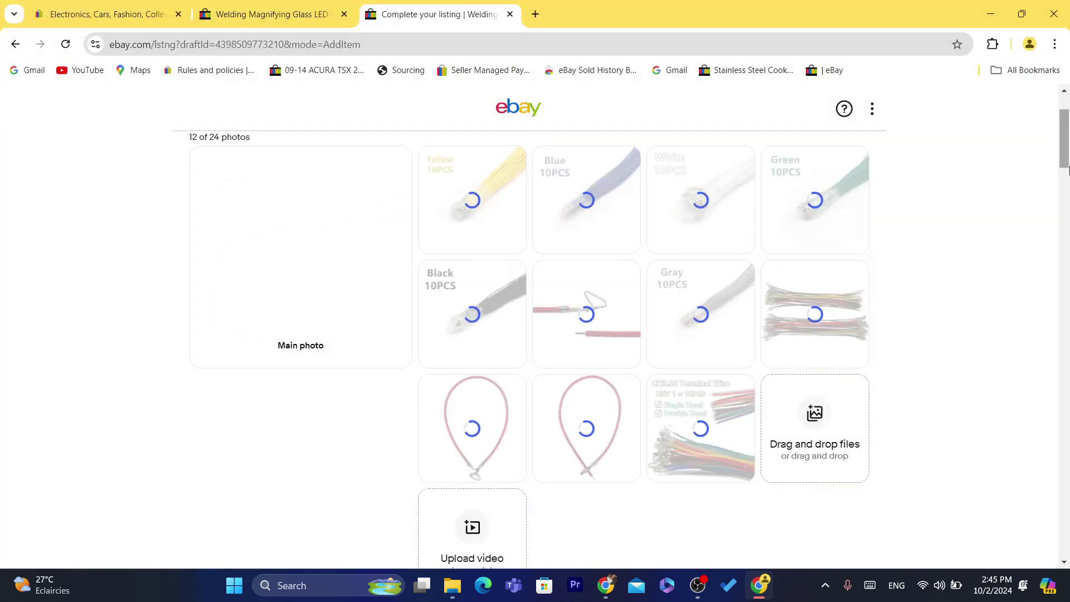
- Open the VARIATIONS editor from the listing form, then go back to the List an item page
drag(1067, 170, 1067, 333)
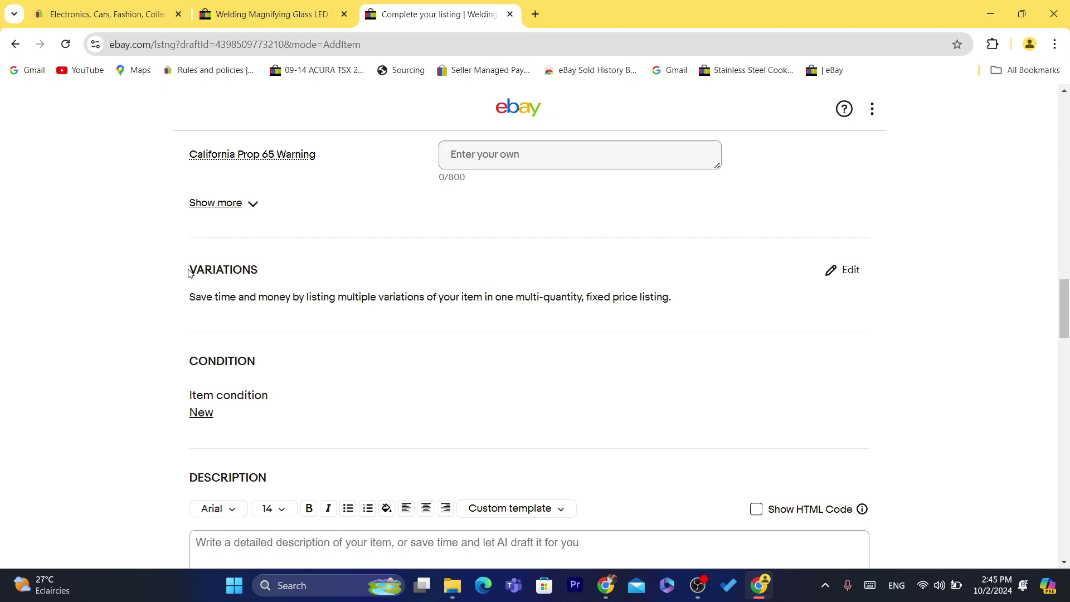
drag(188, 268, 326, 271)
click(326, 271)
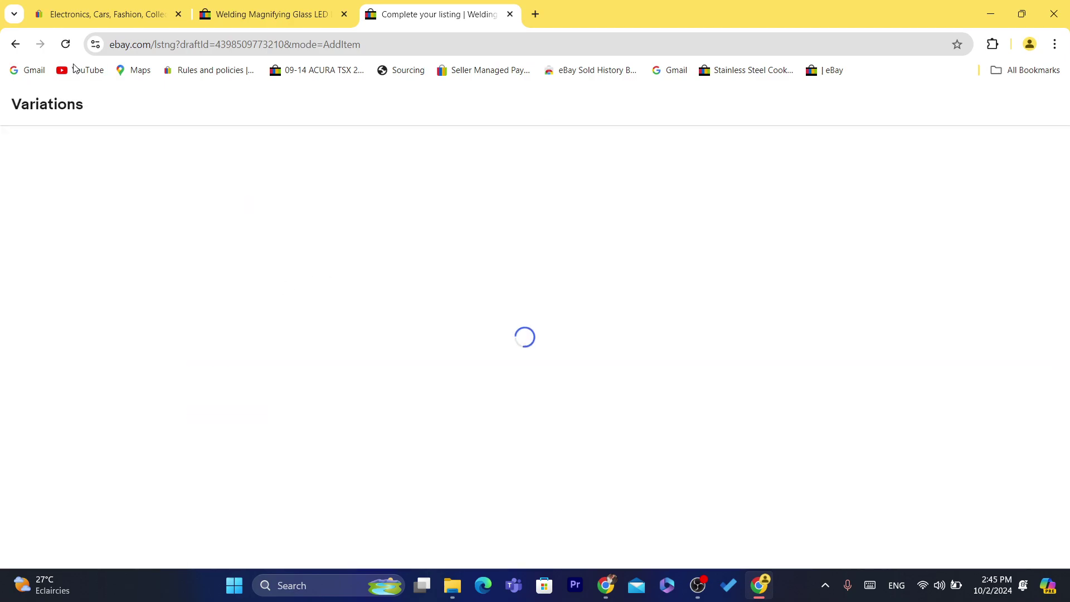
click(15, 44)
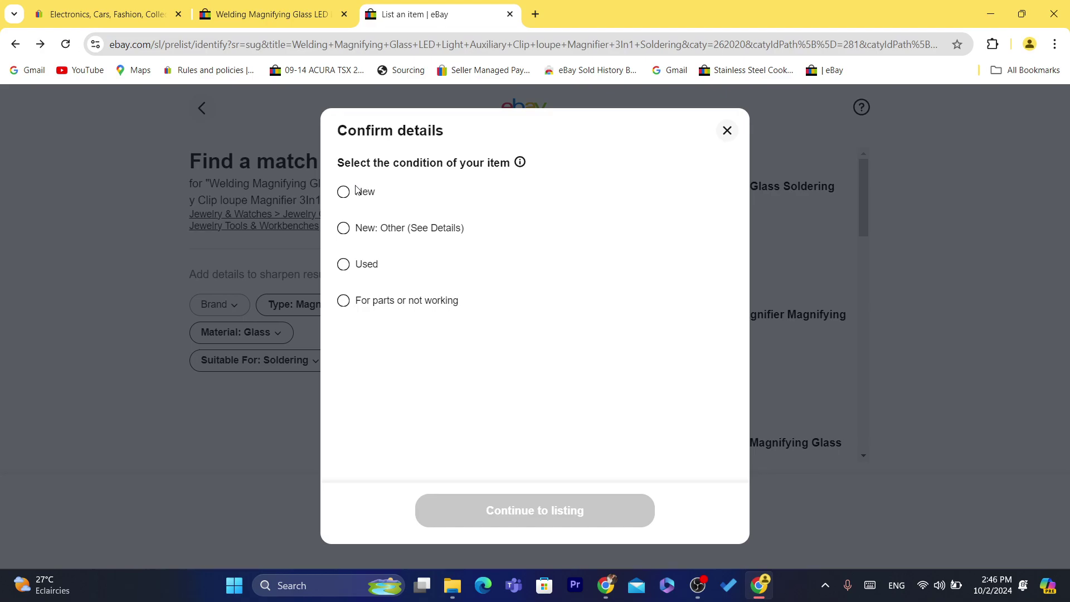
- Choose condition New, continue, and upload 13 main_images photos (main-image-15 through main-image-1)
click(357, 189)
click(496, 509)
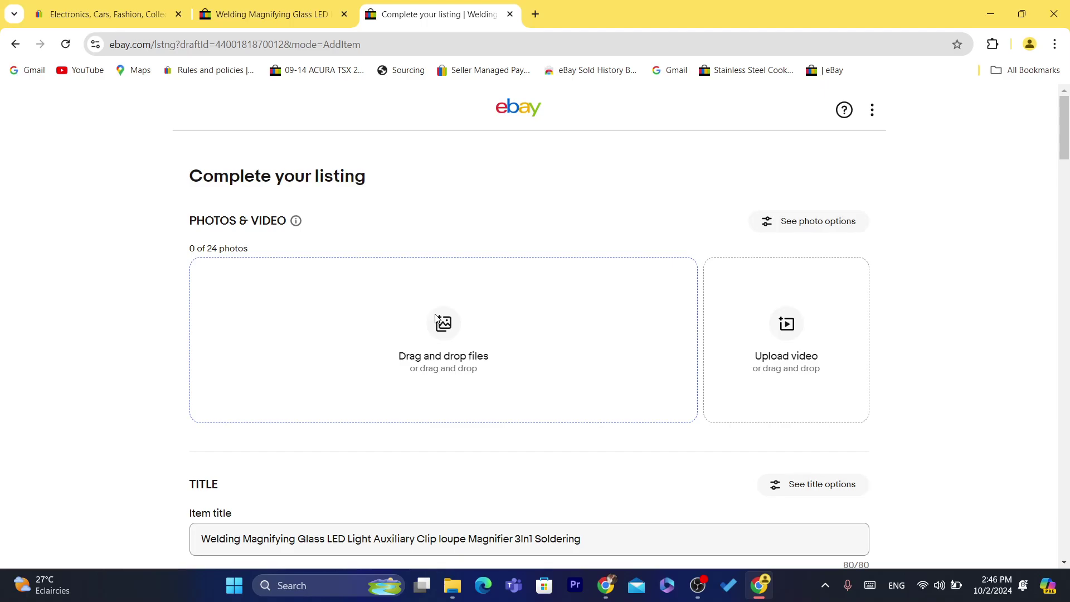
click(397, 299)
drag(262, 440, 250, 165)
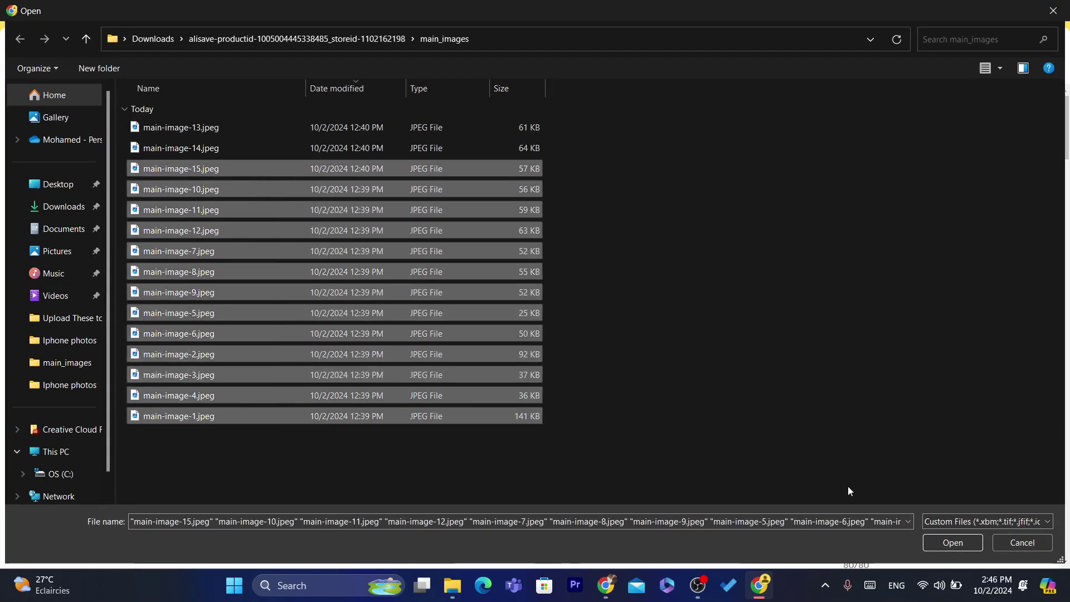
click(950, 539)
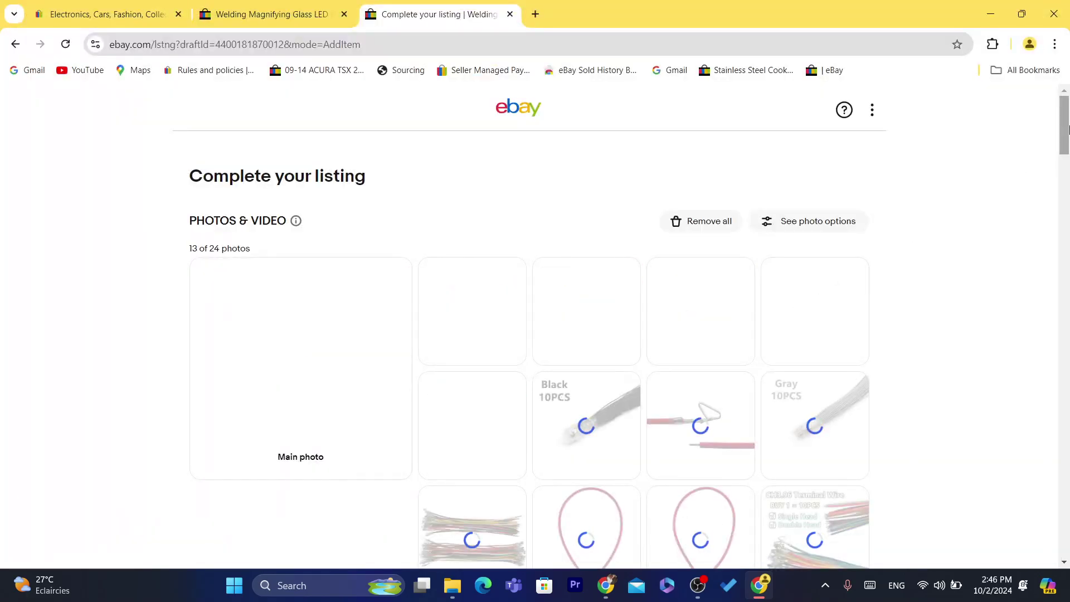
scroll(1068, 151, down, 2)
drag(1068, 151, 1069, 325)
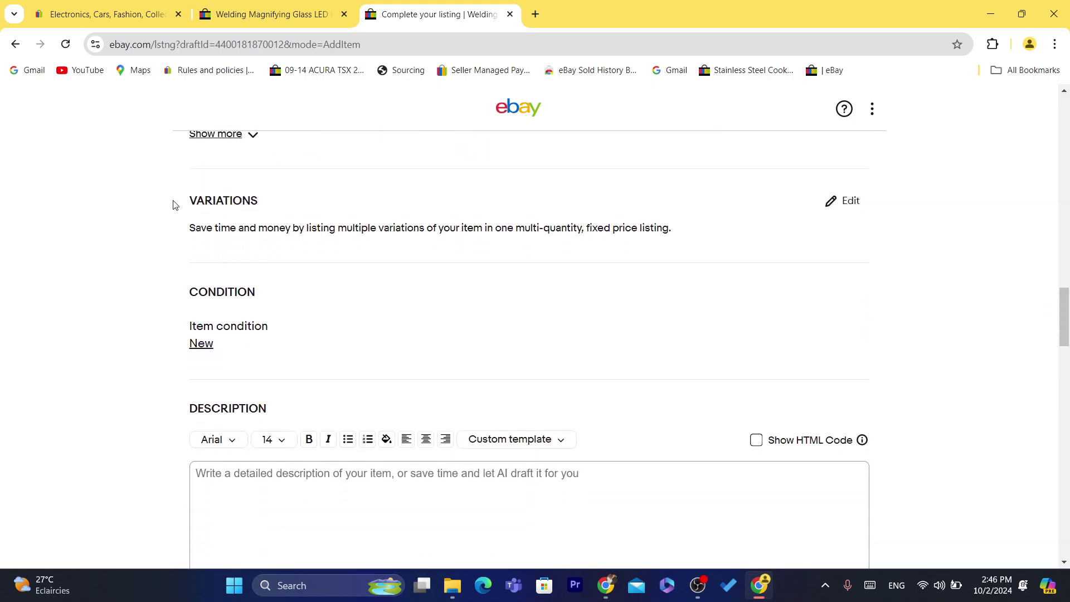
- Scroll down to the VARIATIONS section and open its Edit page
drag(184, 201, 267, 209)
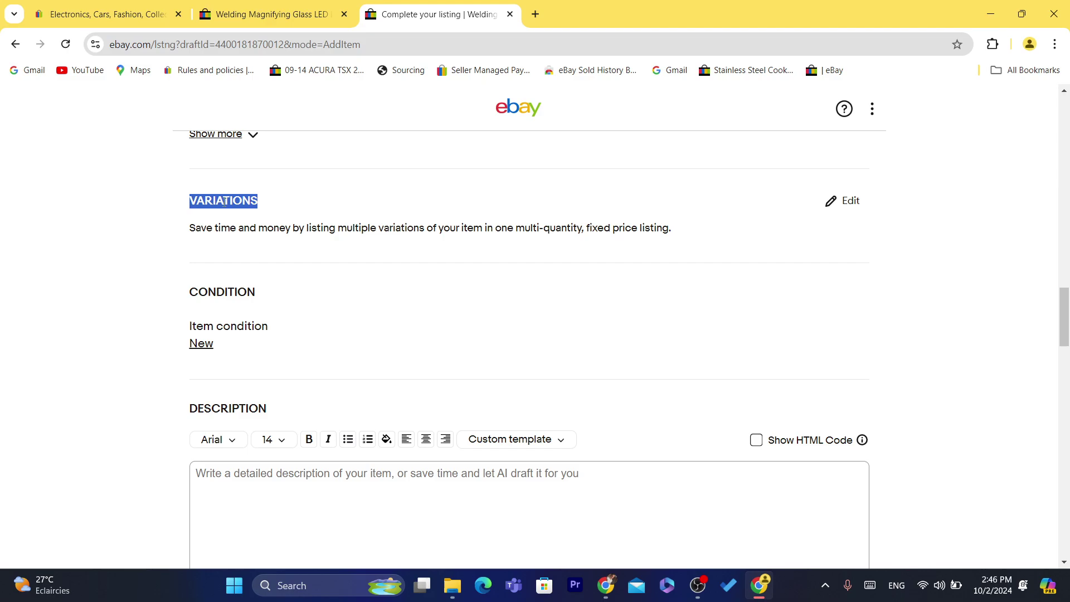
drag(1065, 330, 1068, 227)
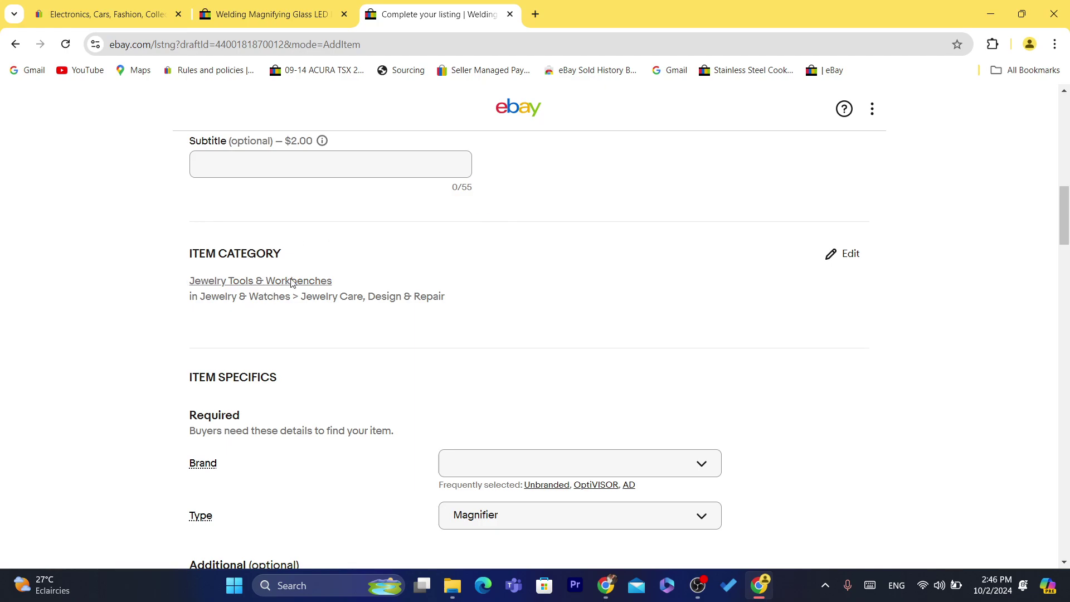
drag(1068, 216, 1068, 306)
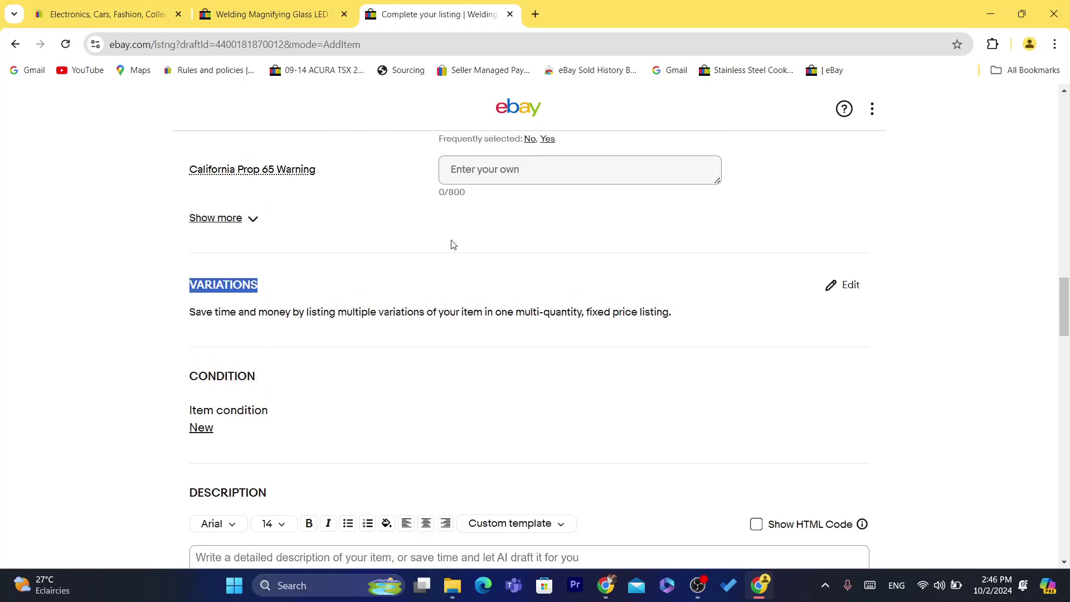
click(161, 311)
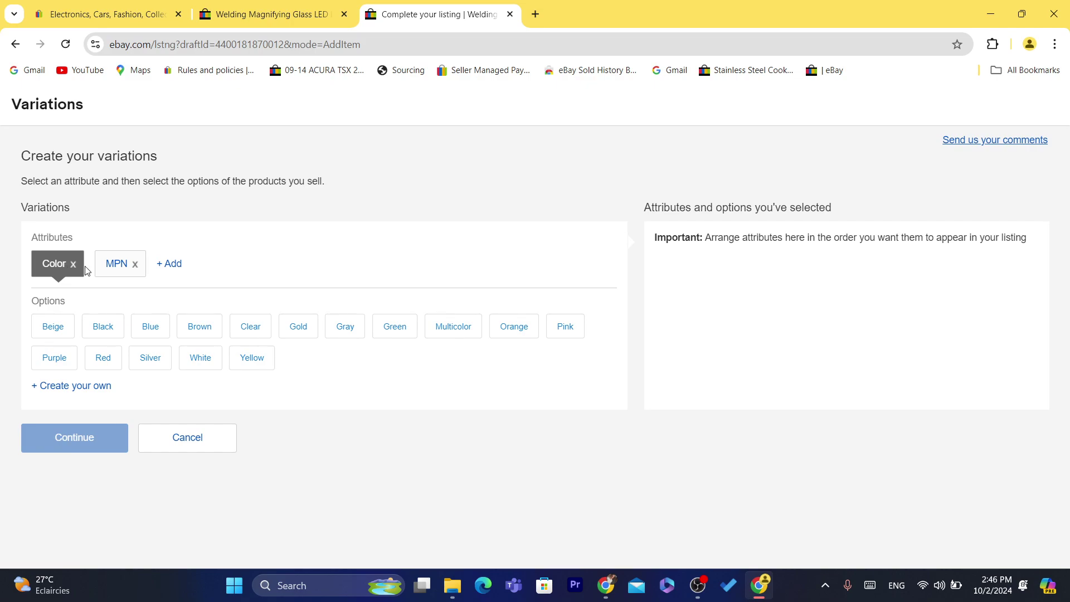
- Remove Color and MPN, re-add Color as the only variation attribute, and save
click(73, 266)
click(74, 266)
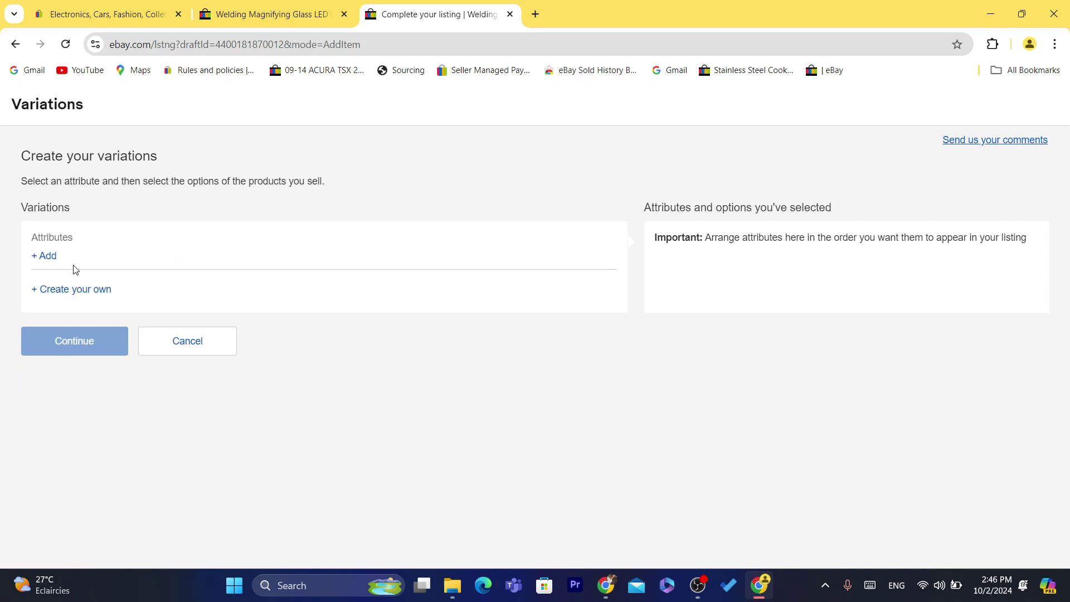
click(43, 259)
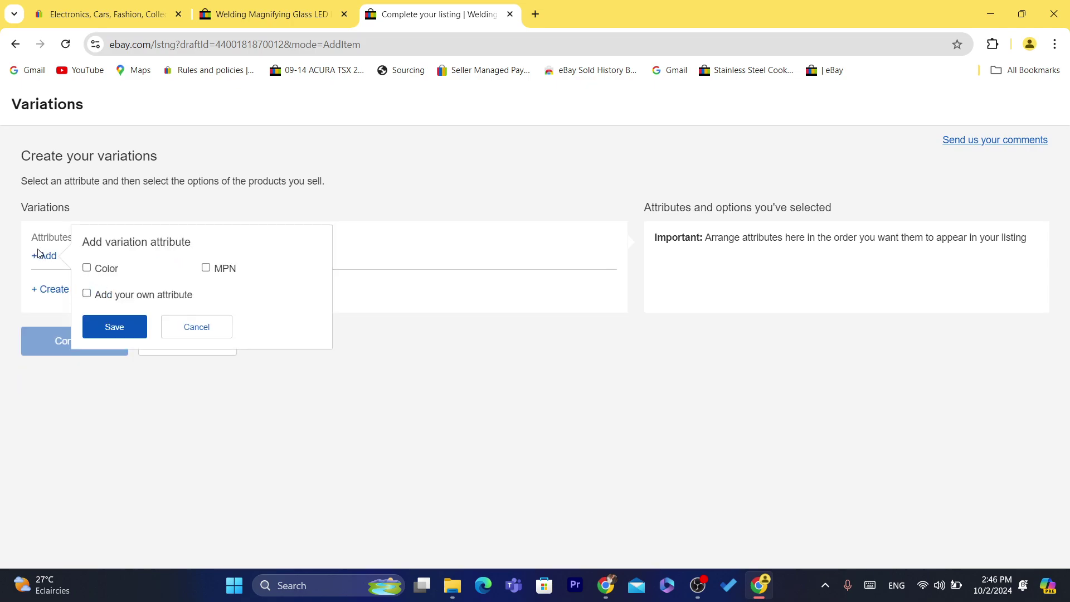
click(90, 269)
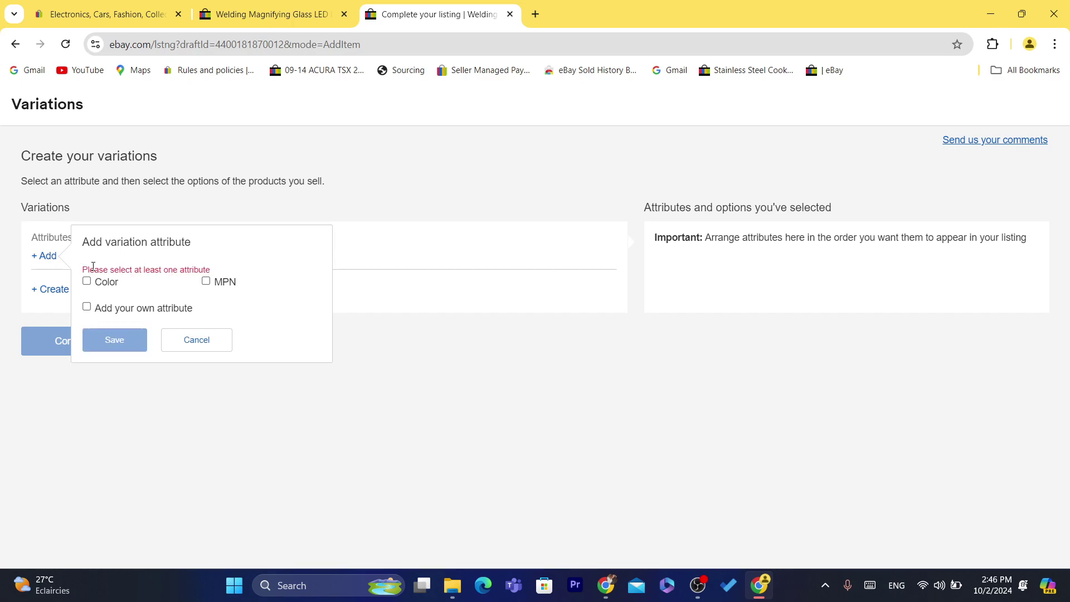
click(86, 308)
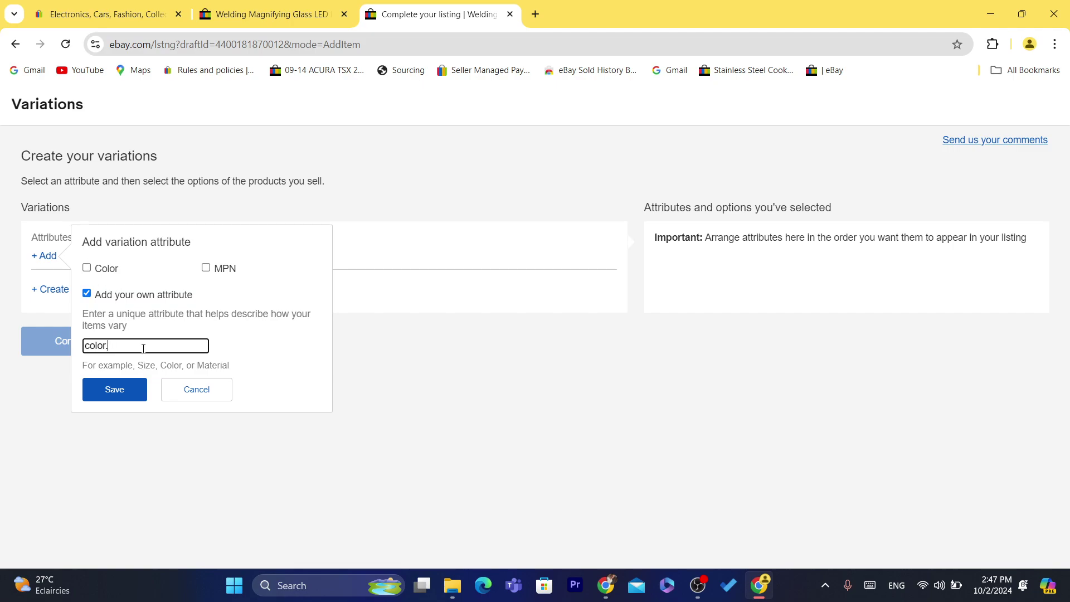
key(BackSpace)
click(87, 269)
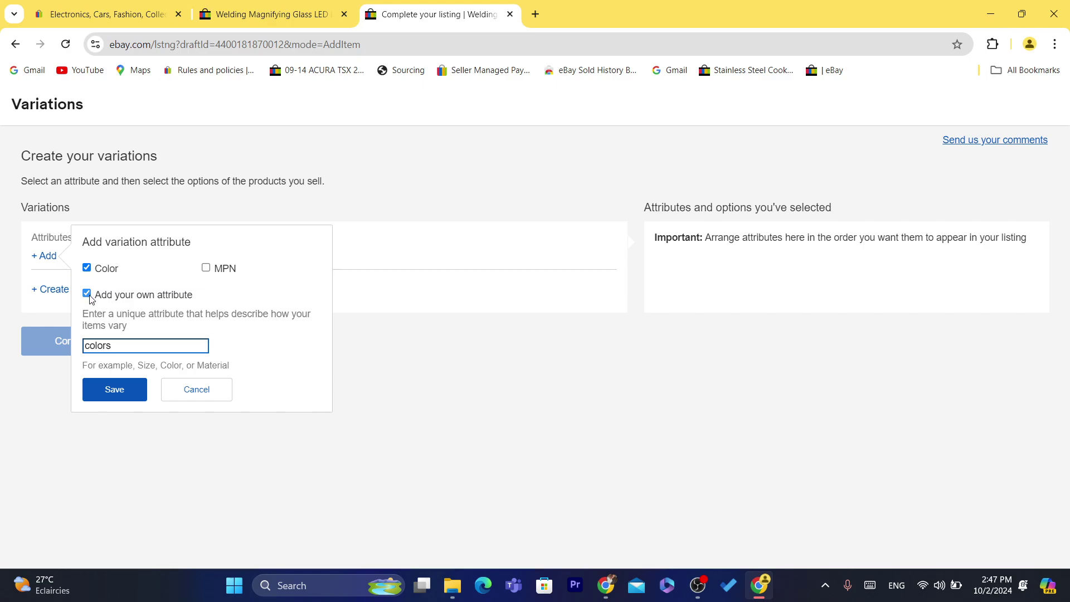
click(87, 293)
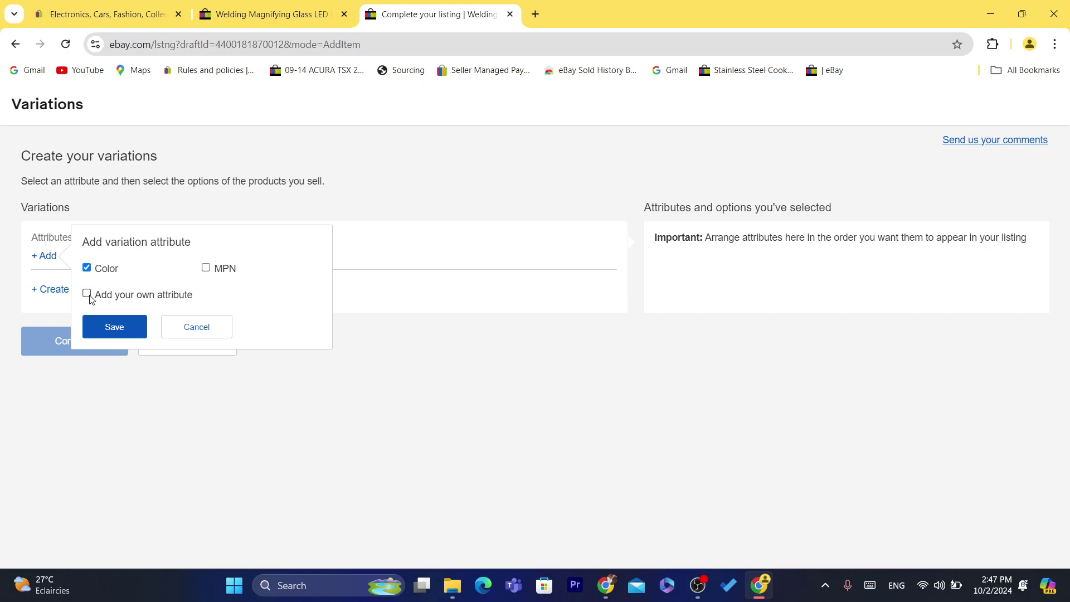
click(121, 322)
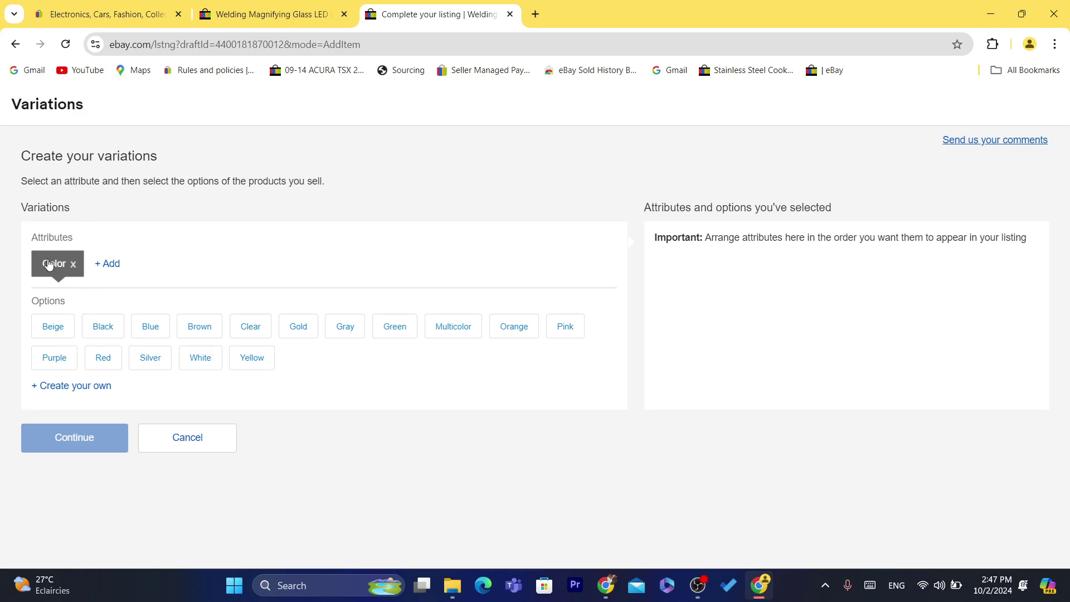
- Add a custom 'size' variation attribute beside Color, then return to the Color options
click(108, 266)
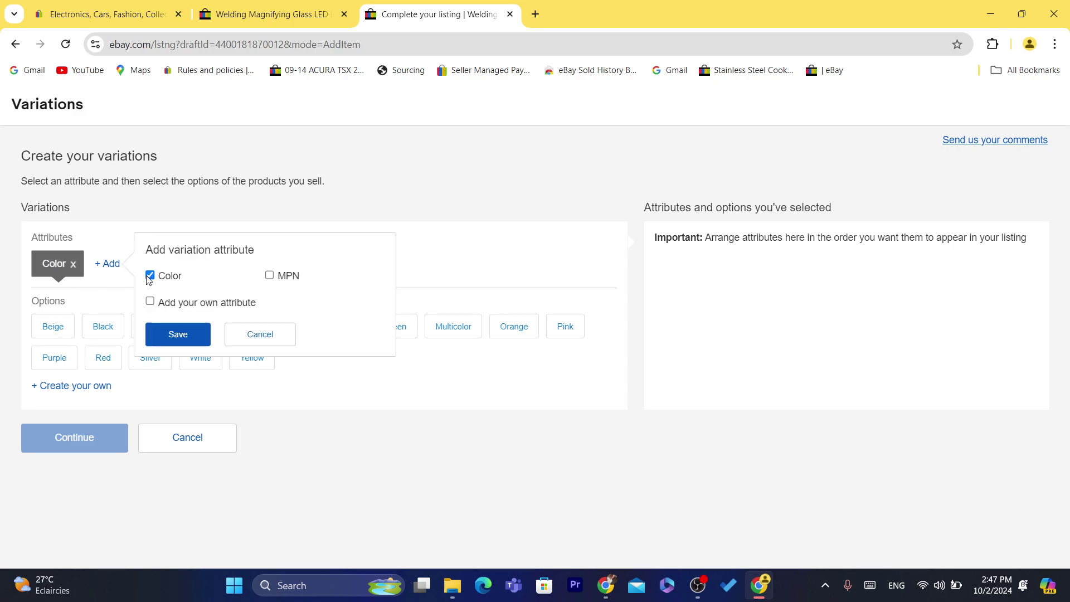
click(199, 303)
text(size)
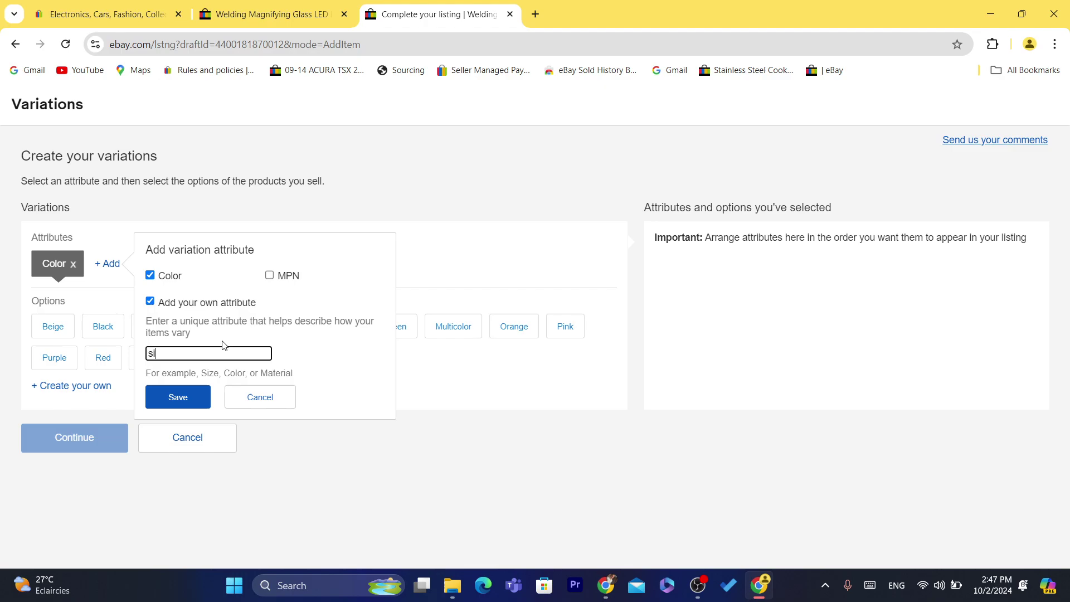
click(182, 399)
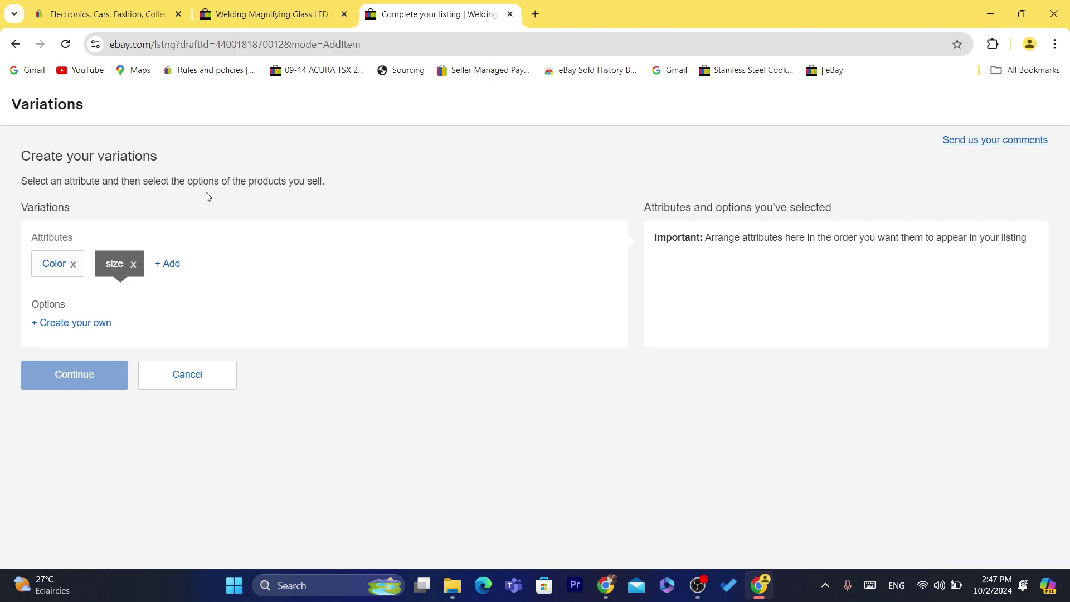
click(54, 263)
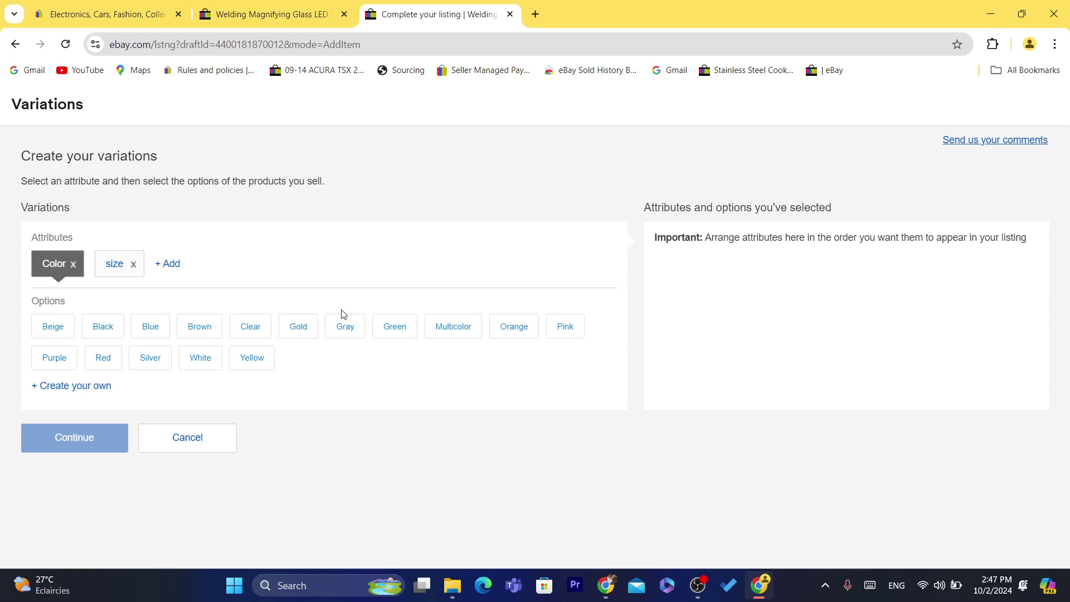
- Try 'green' as a custom colour, pick Beige, and clear the rejected green entry
click(72, 387)
text(g)
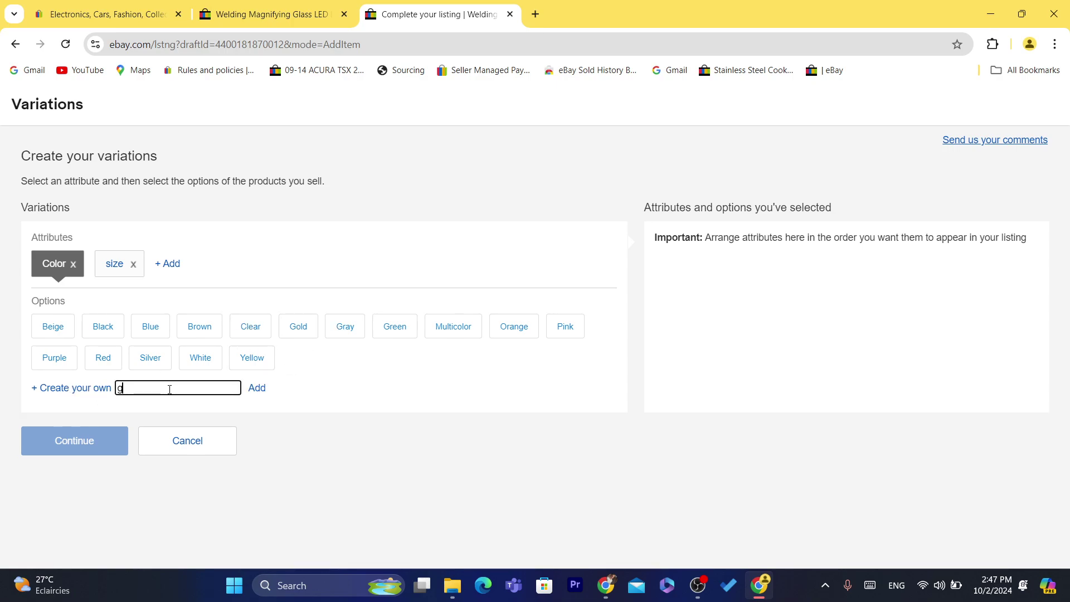
text(reen)
click(257, 388)
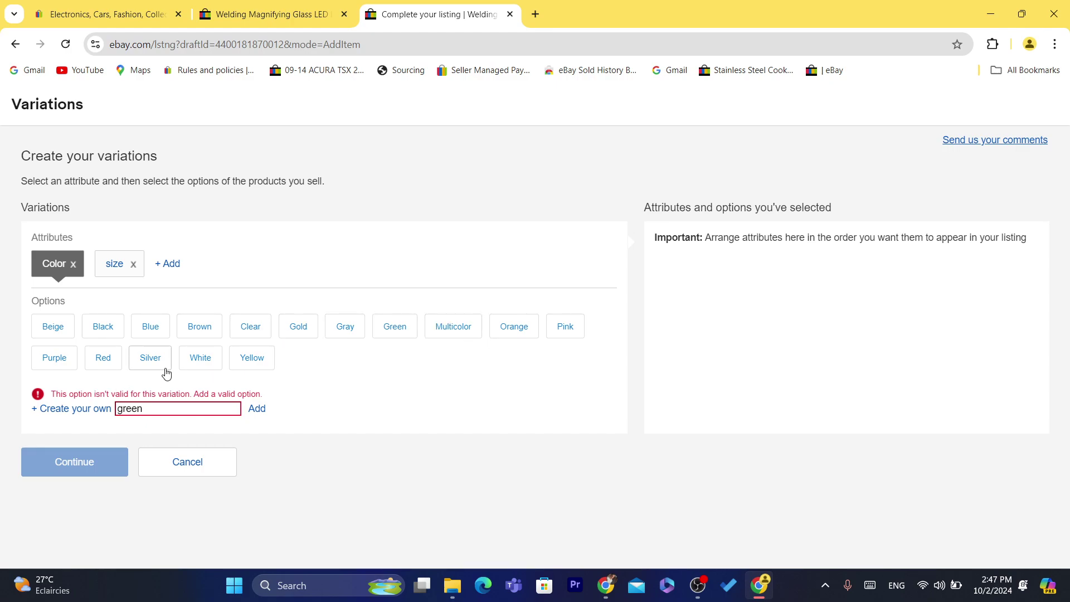
click(49, 333)
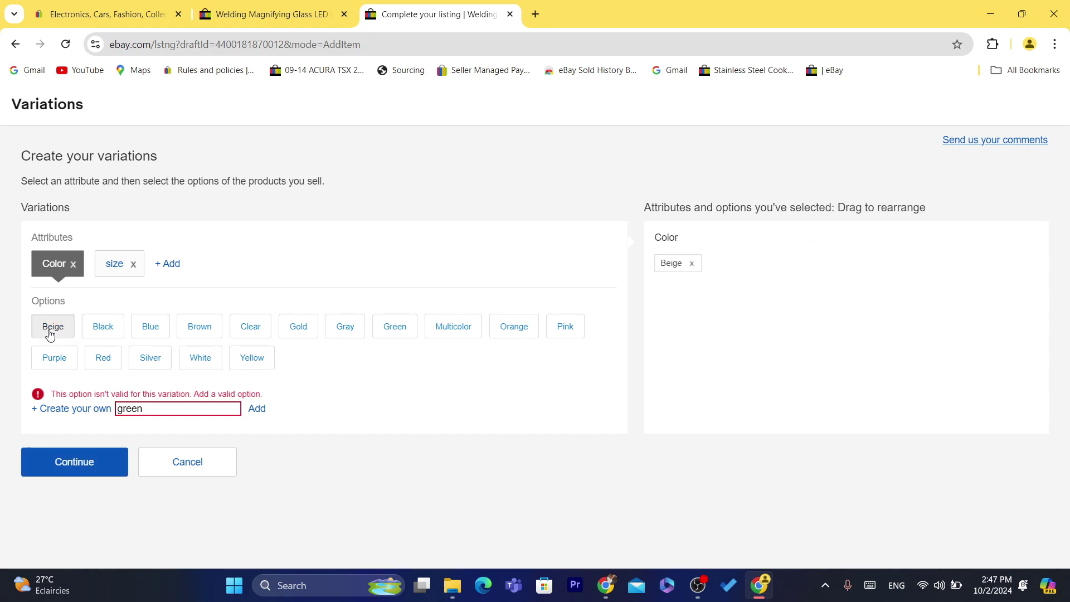
double_click(212, 407)
key(BackSpace)
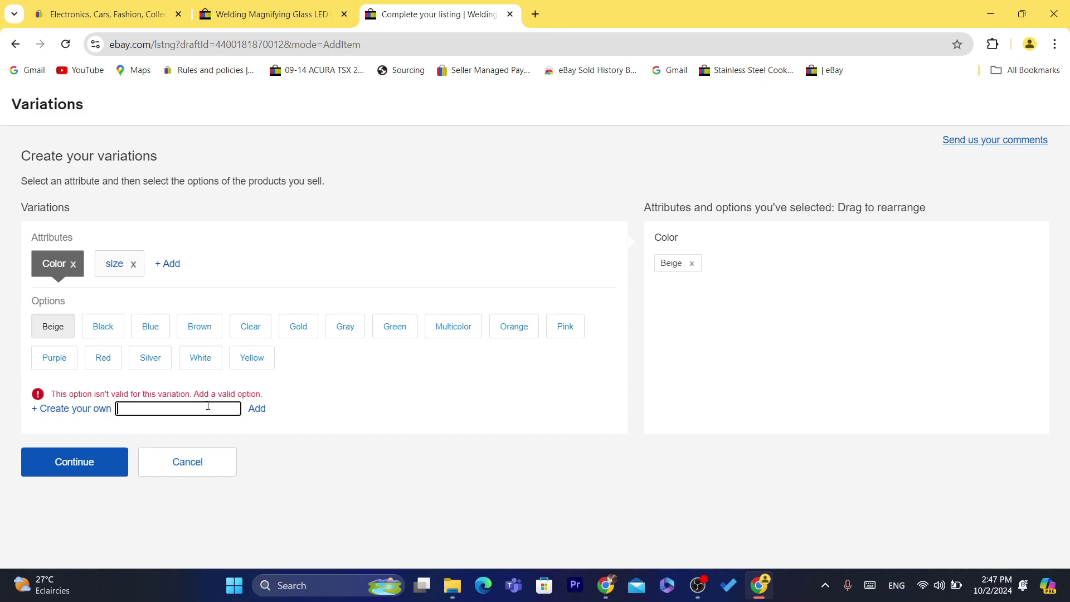
- Add Blue, Clear, Gold, Gray and Green as colour variations
click(142, 325)
click(256, 327)
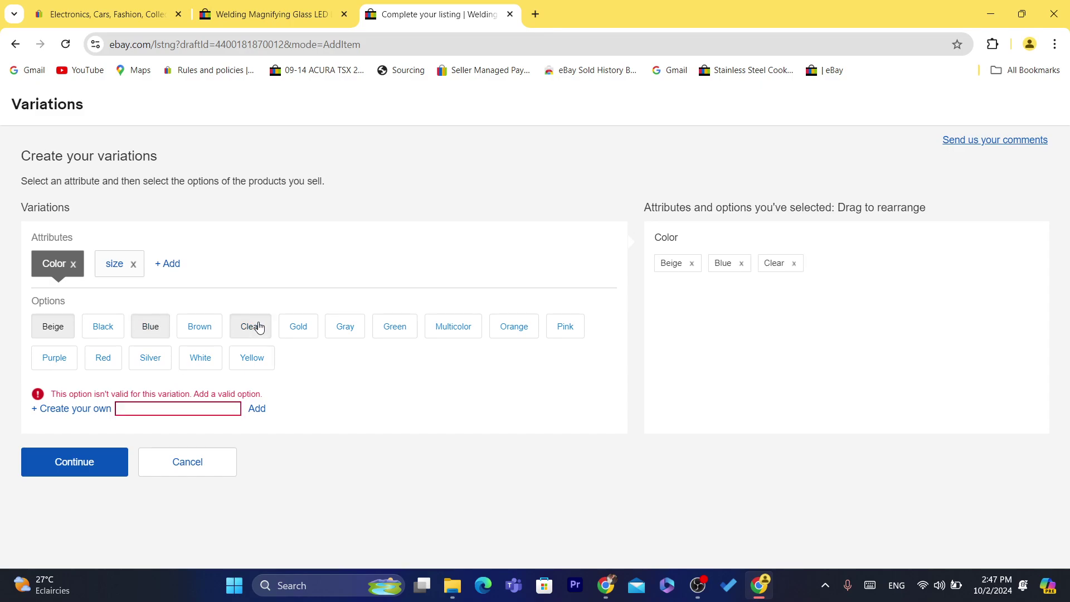
click(295, 327)
click(360, 329)
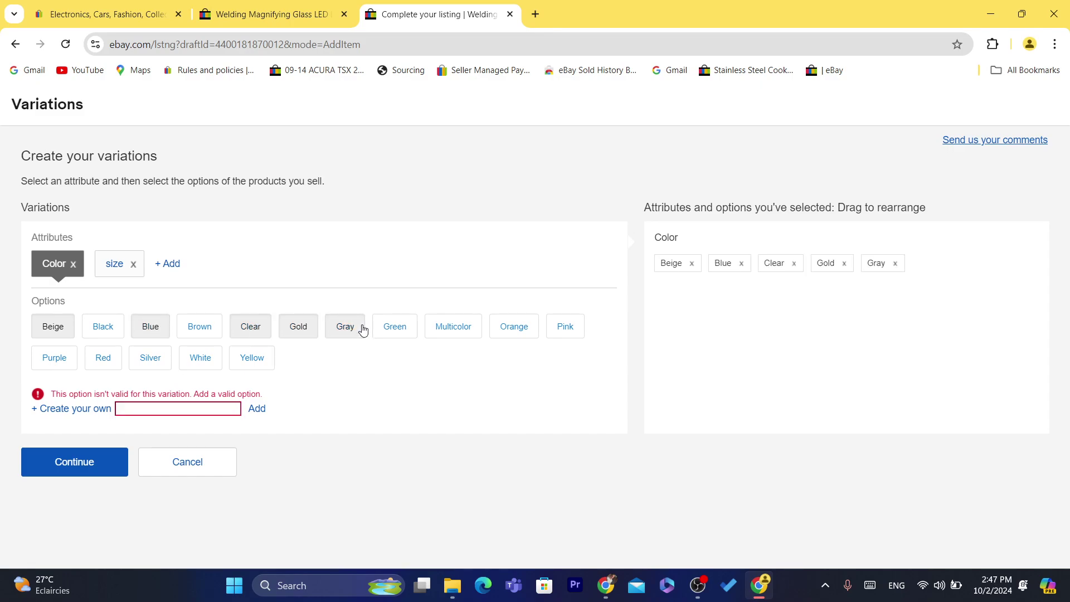
click(398, 329)
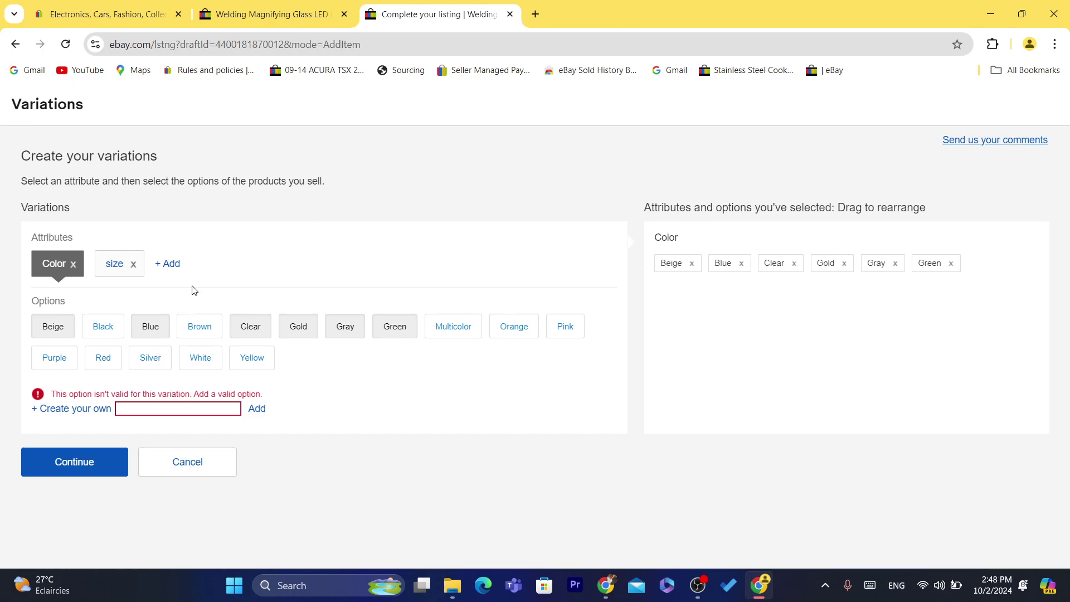
click(118, 269)
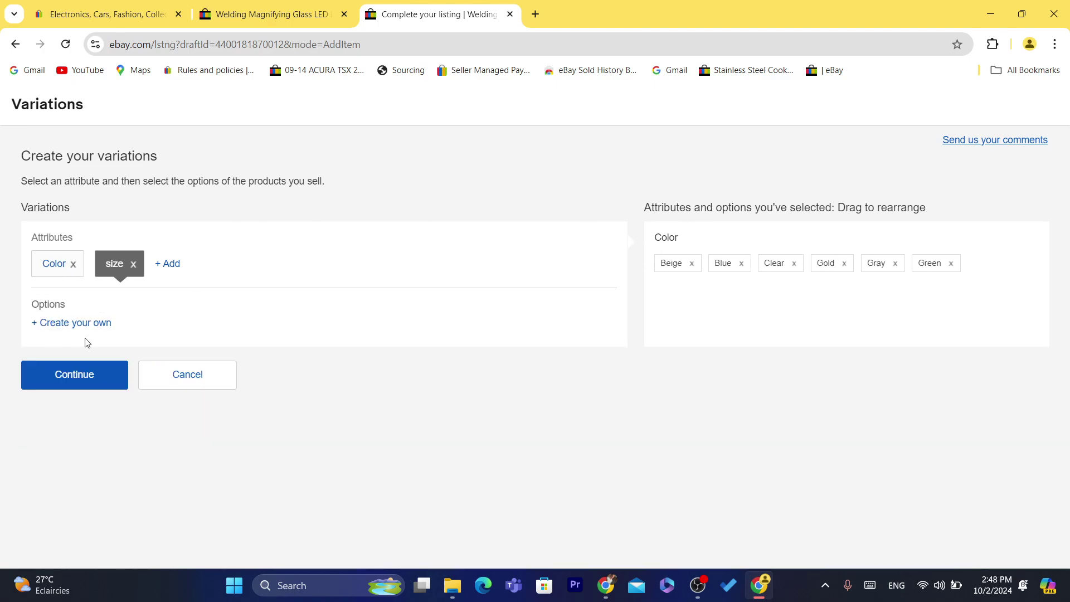
- Add 'xl' and 'm' as custom size options
click(55, 327)
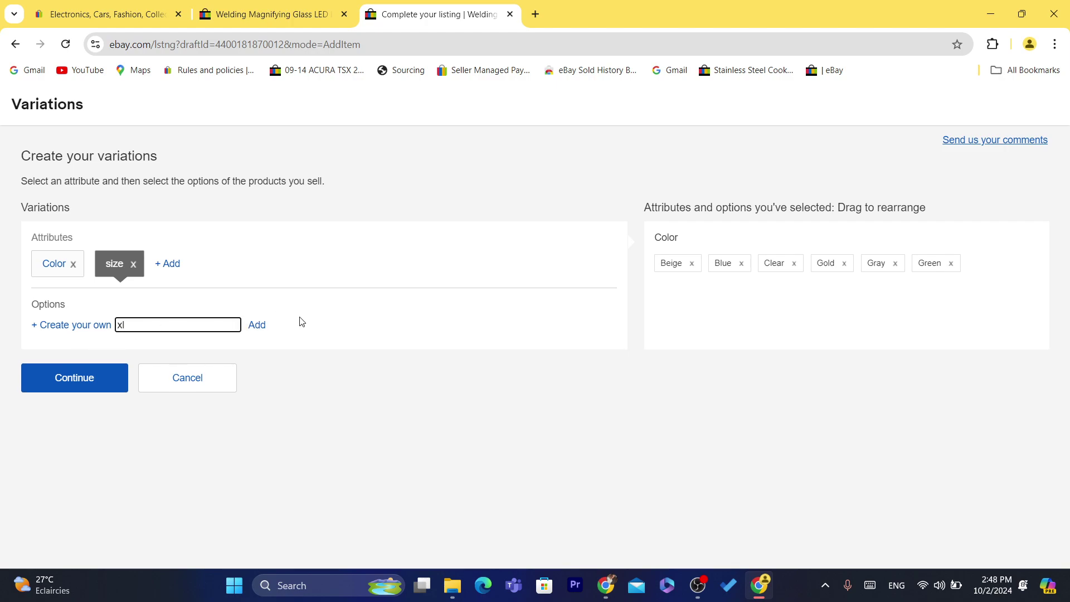
text(xl)
click(250, 329)
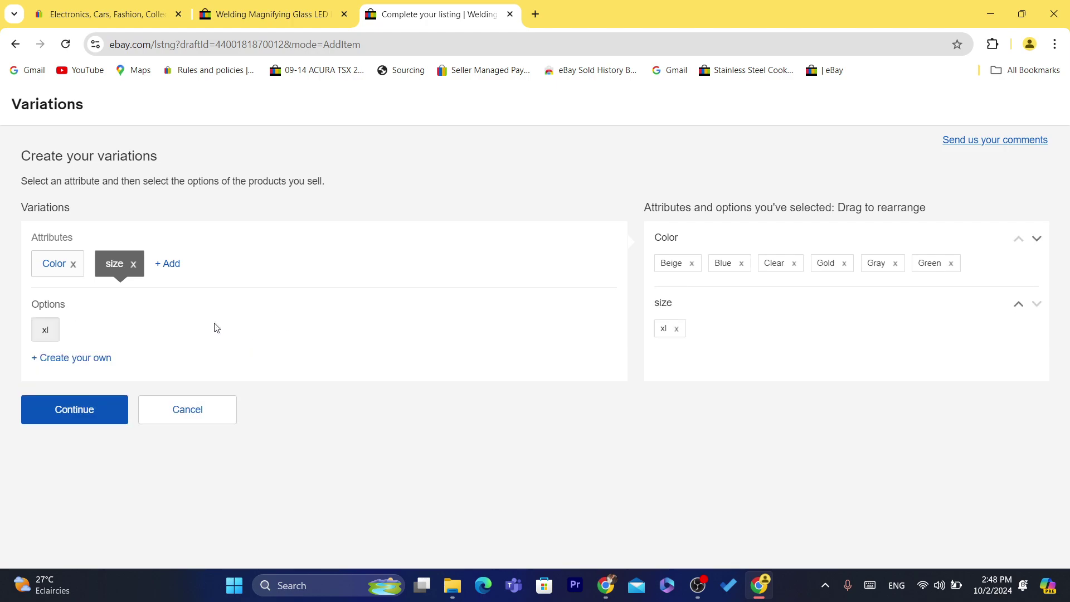
click(65, 359)
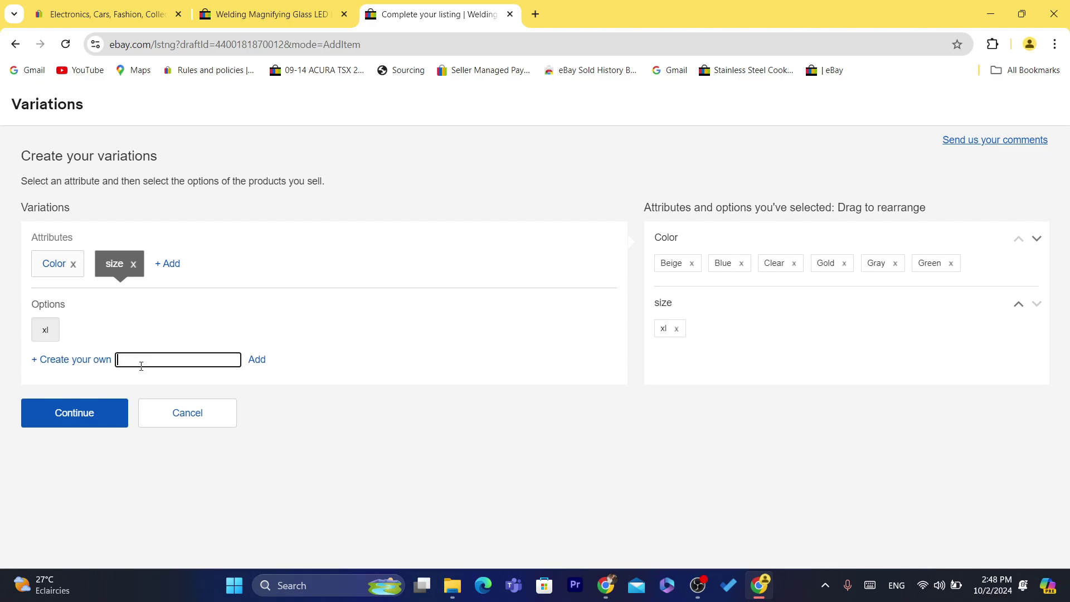
click(259, 362)
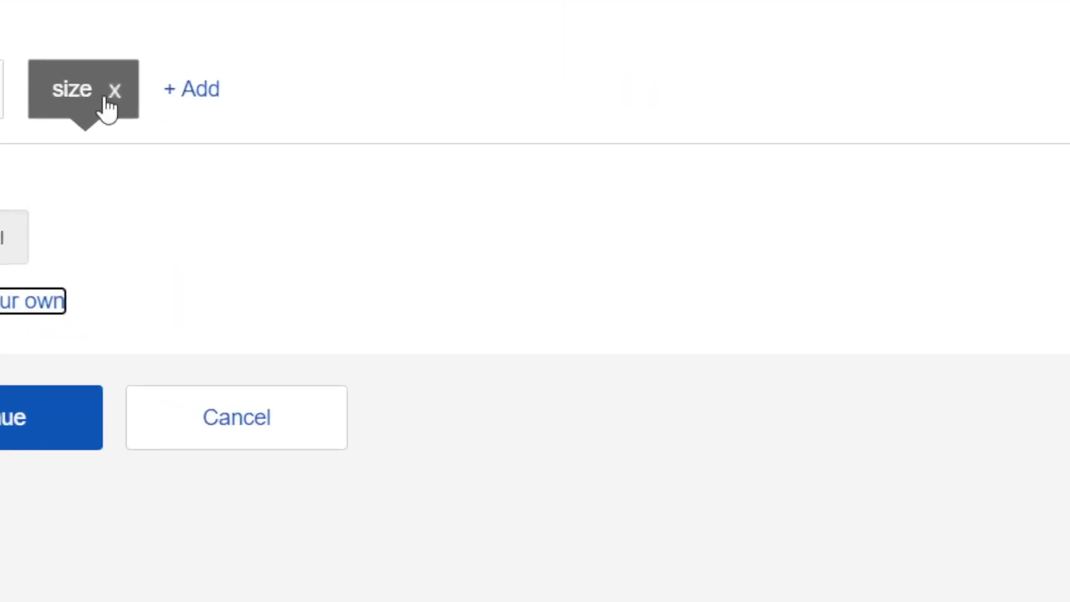
- Remove the size attribute and the Beige and Clear colours, then continue with four colours
click(107, 100)
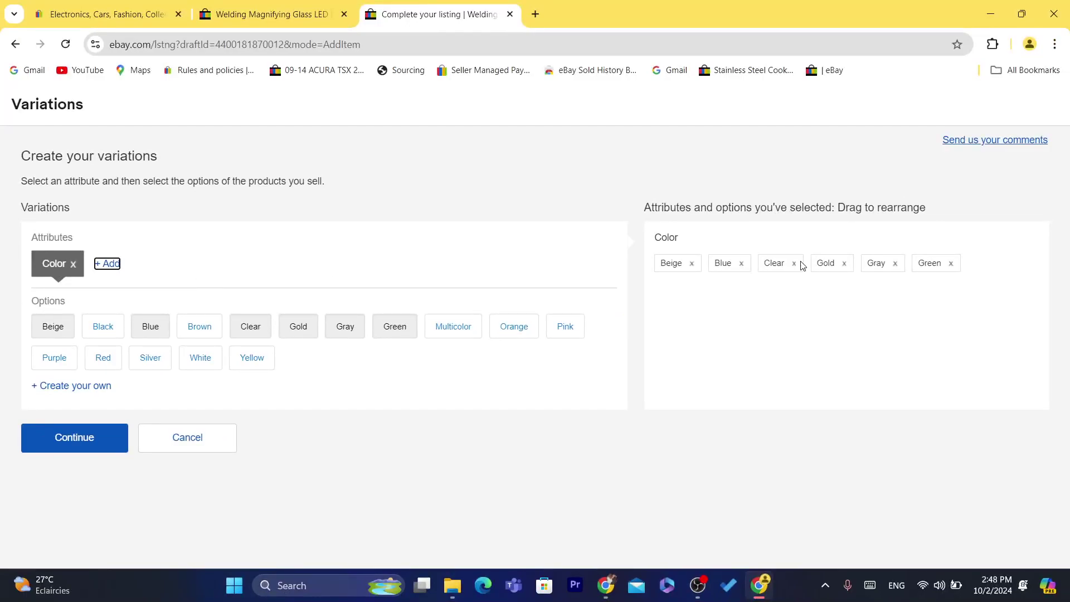
click(693, 263)
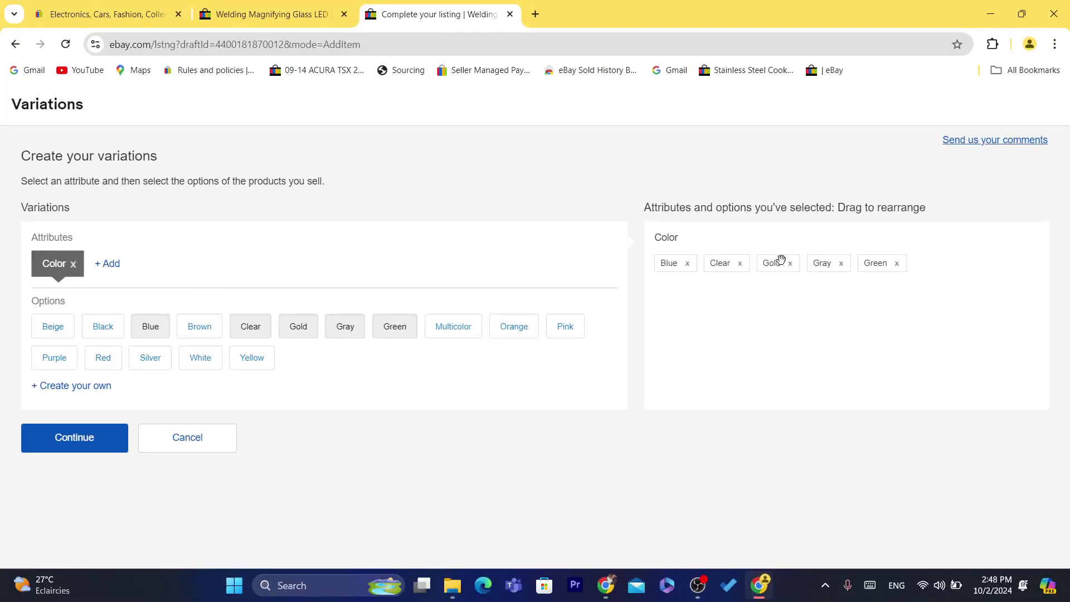
click(740, 263)
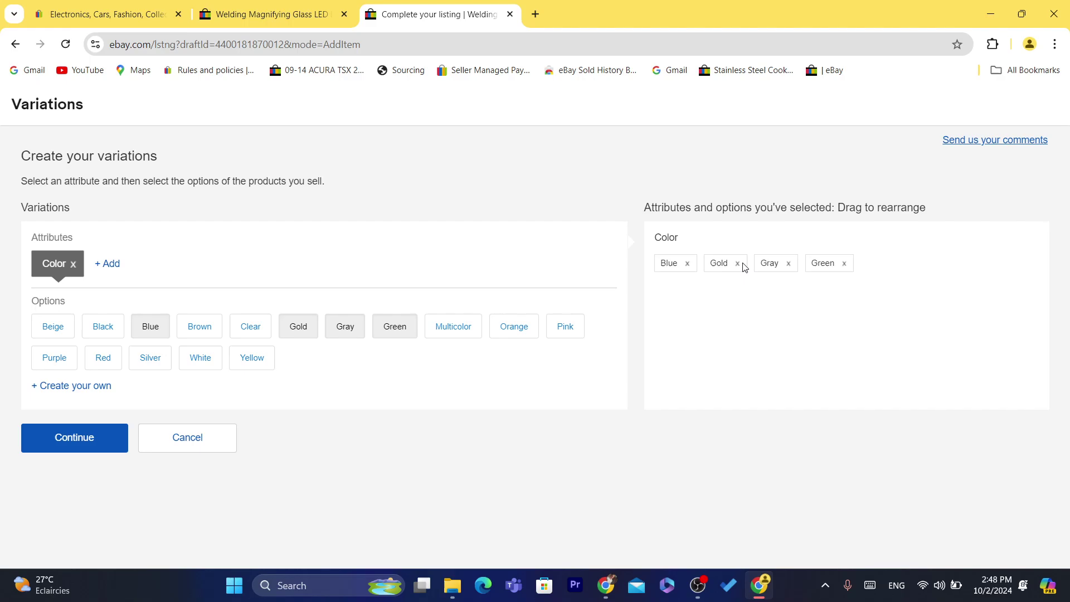
click(697, 585)
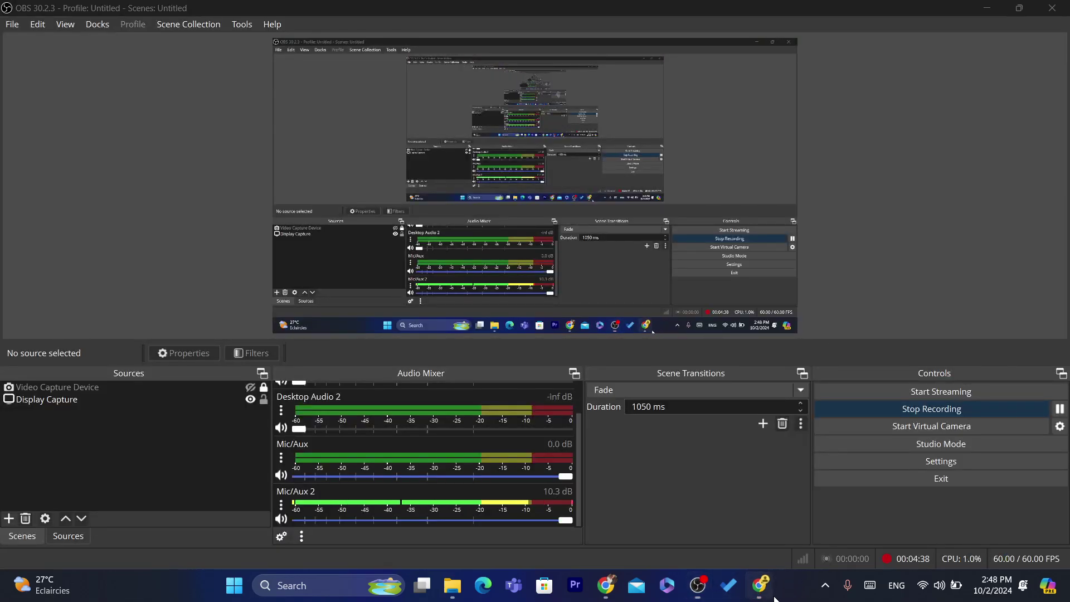
click(759, 585)
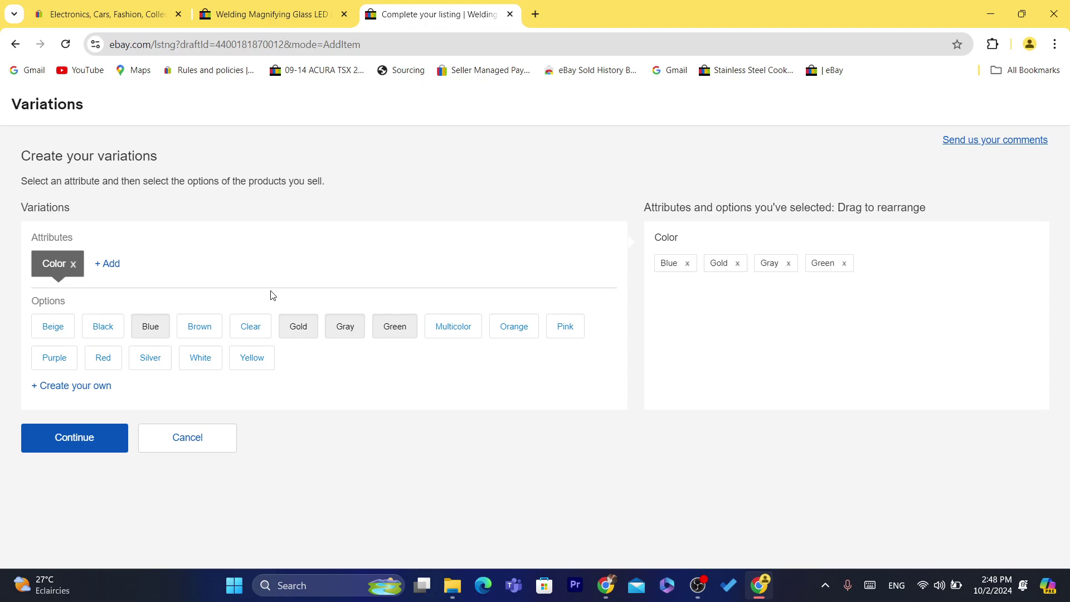
click(66, 436)
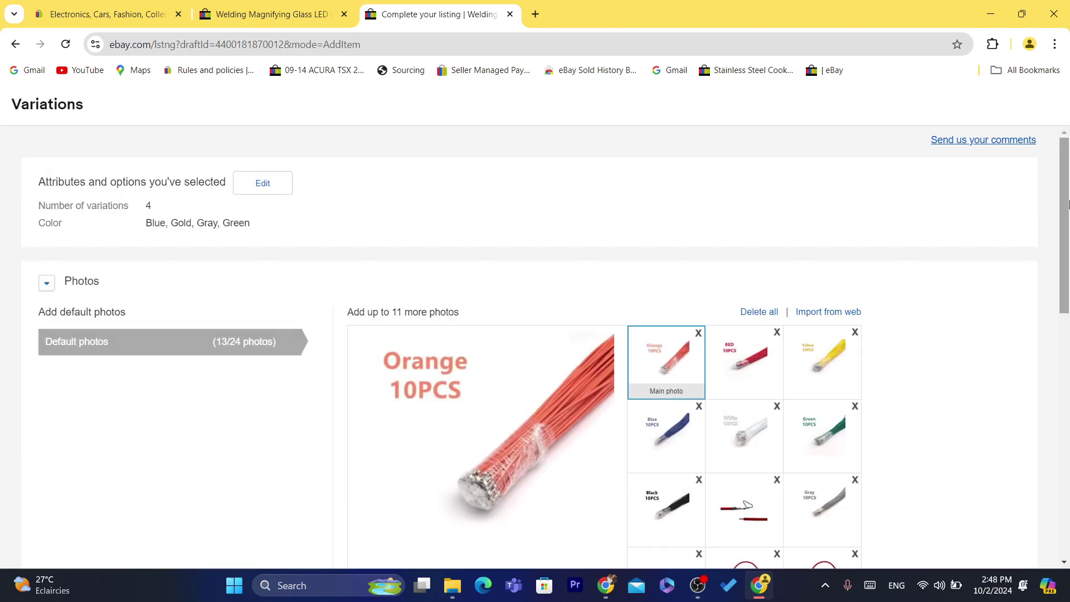
- Scroll to Add variation photos and list the attributes that can drive variation photos
drag(1066, 211, 1068, 368)
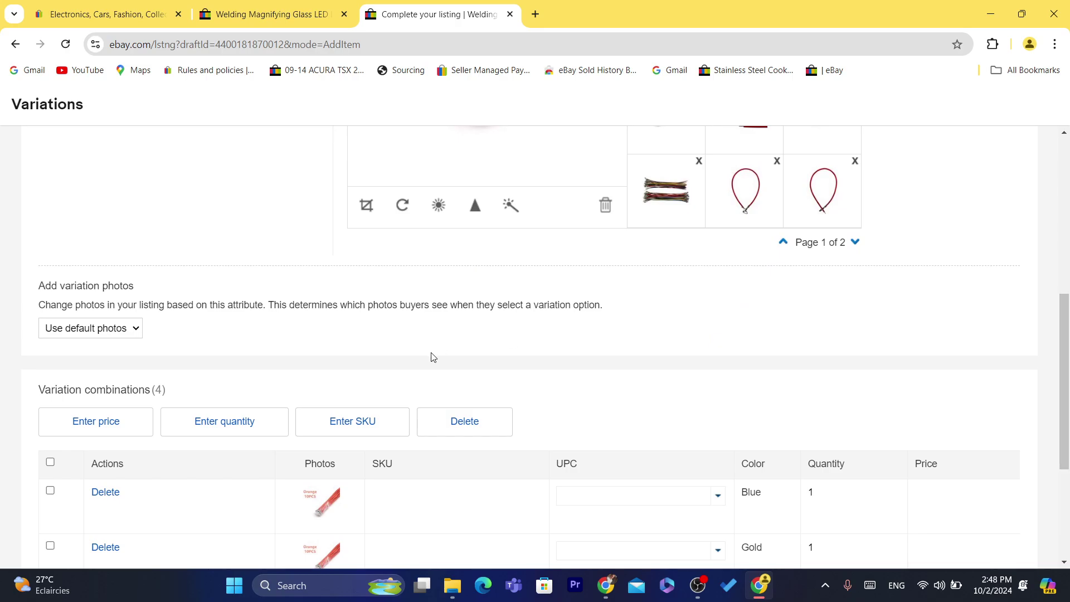
click(89, 332)
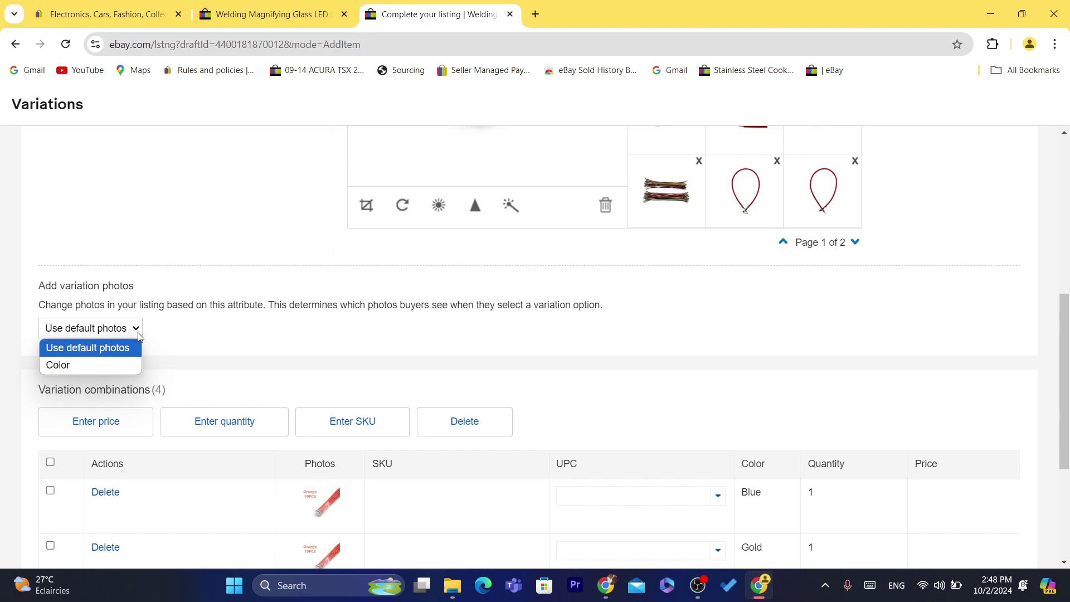
- Make variation photos change by Color and upload a photo for Blue
click(56, 364)
drag(1062, 304, 1062, 363)
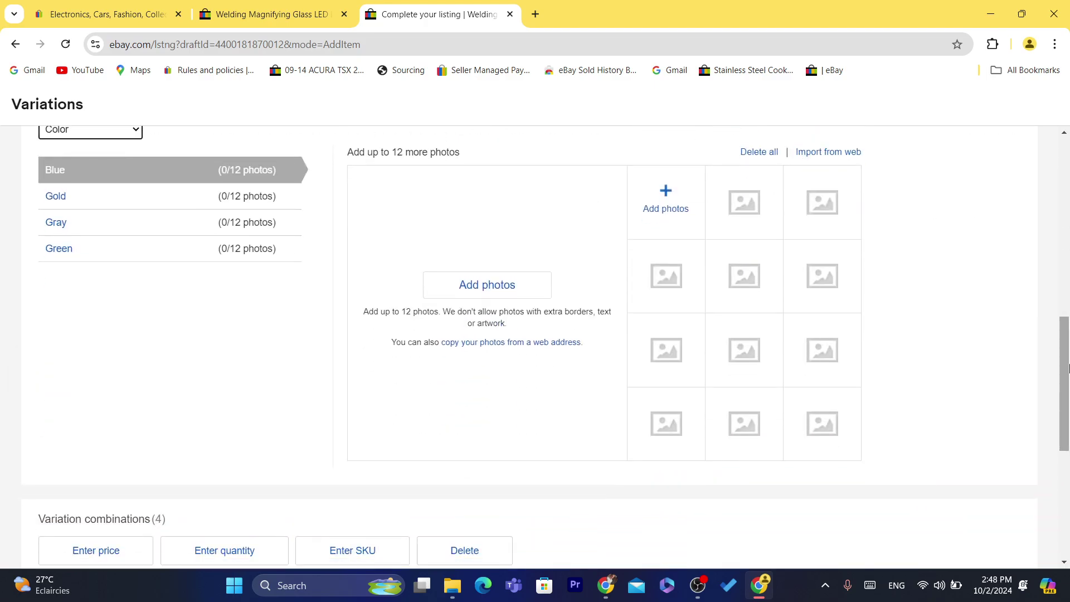
click(673, 214)
double_click(210, 167)
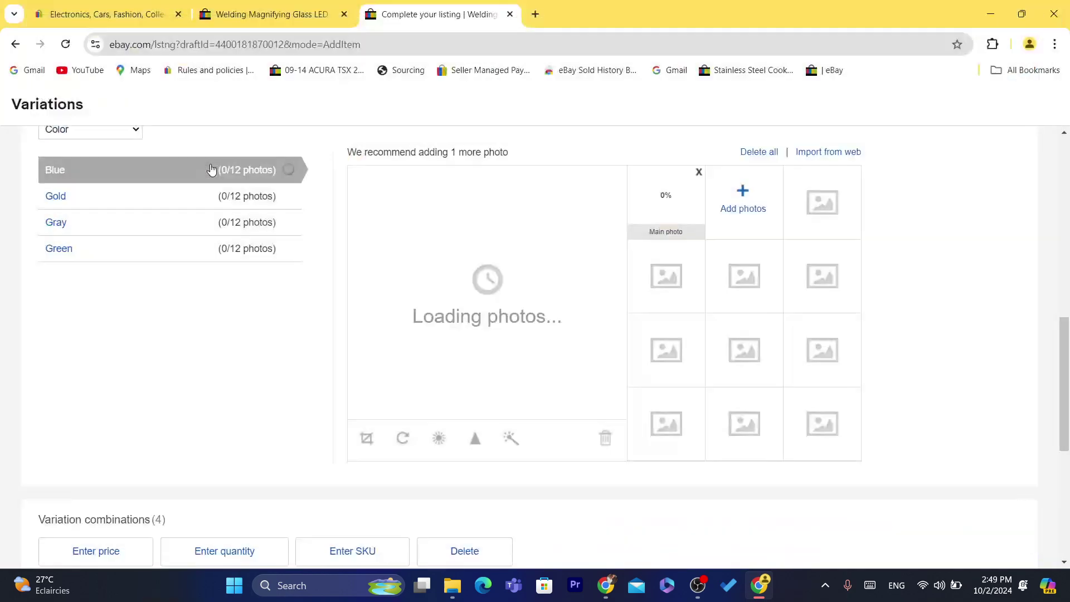
- Upload one photo each for the Gold, Gray and Green variations
click(102, 201)
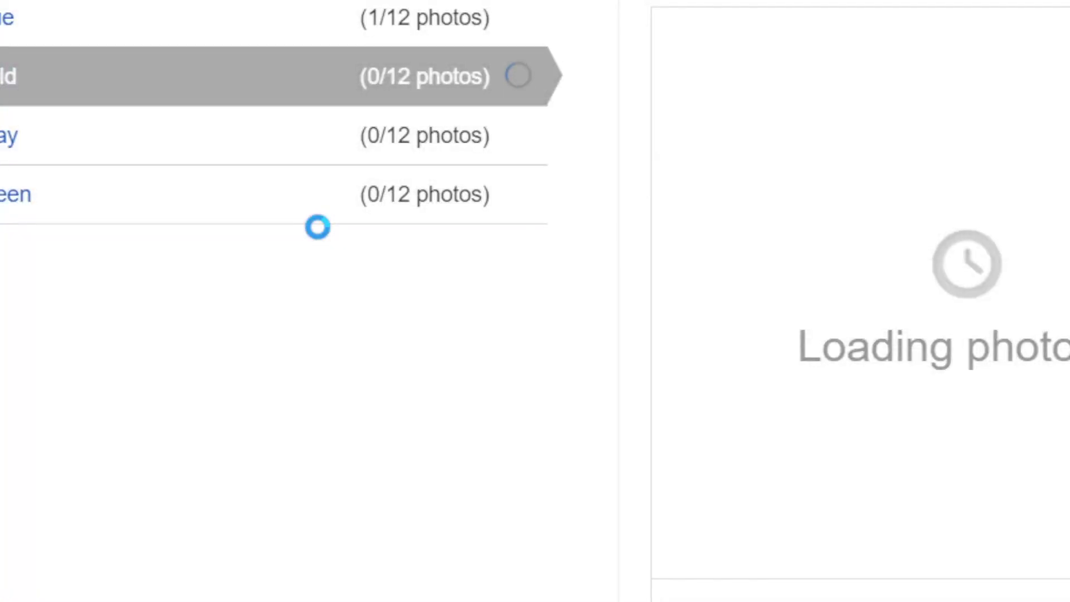
click(18, 160)
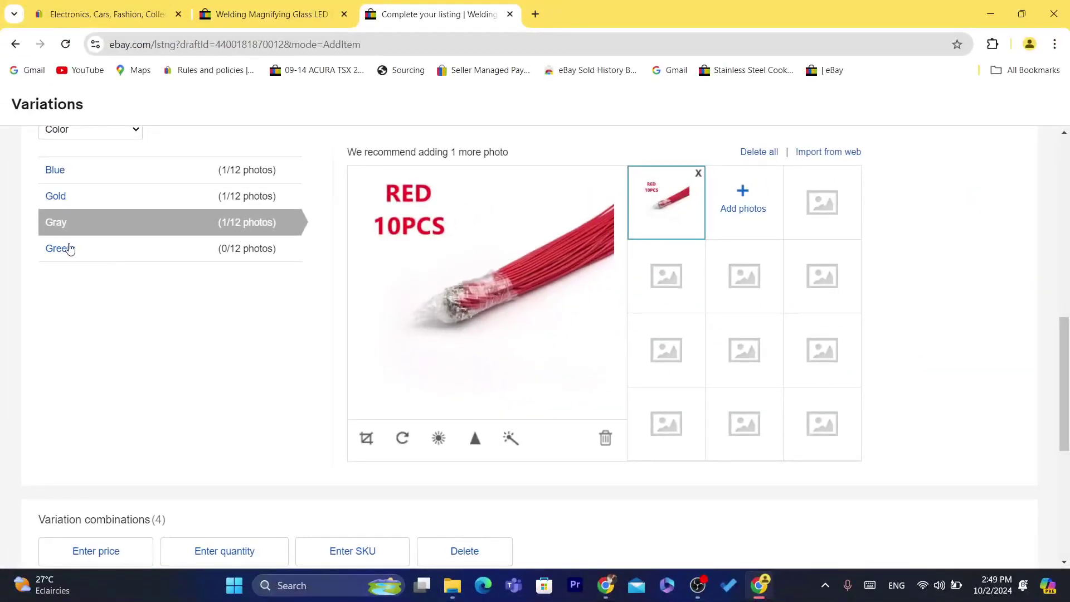
click(68, 249)
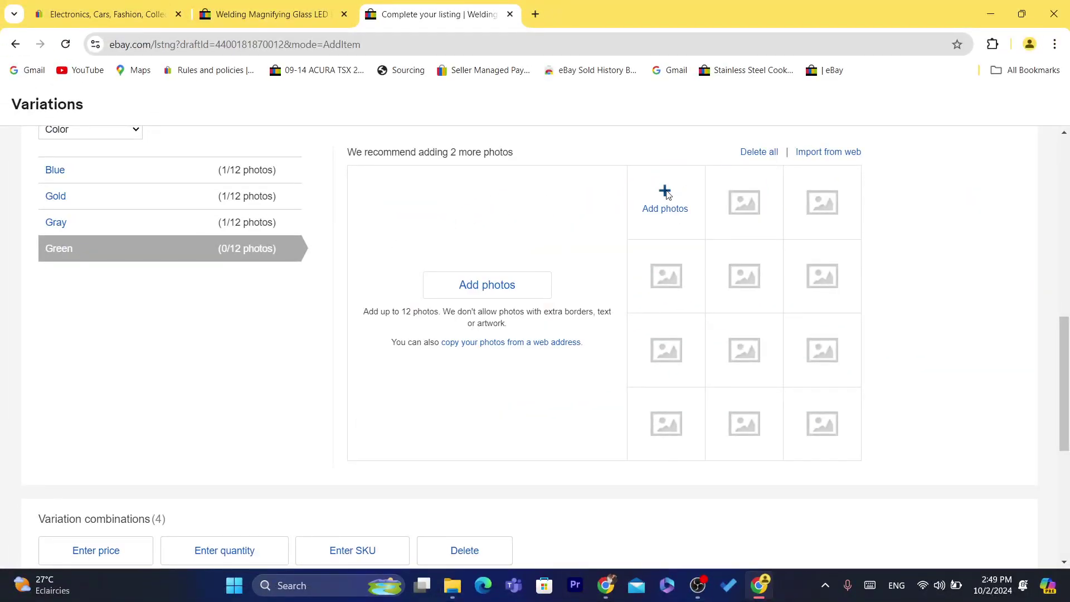
click(665, 195)
double_click(172, 170)
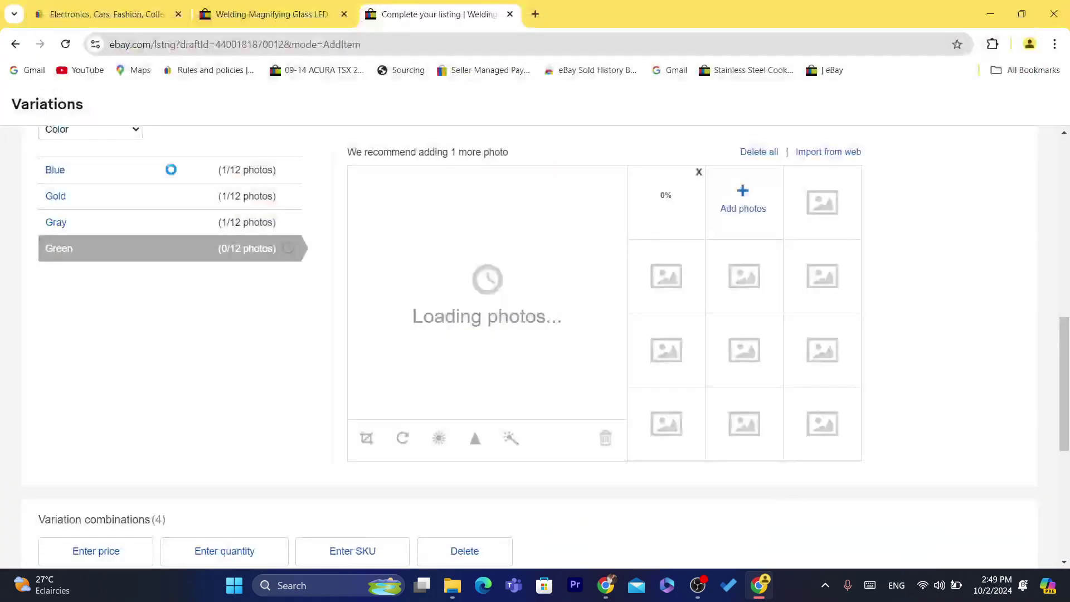
drag(1068, 352, 1068, 361)
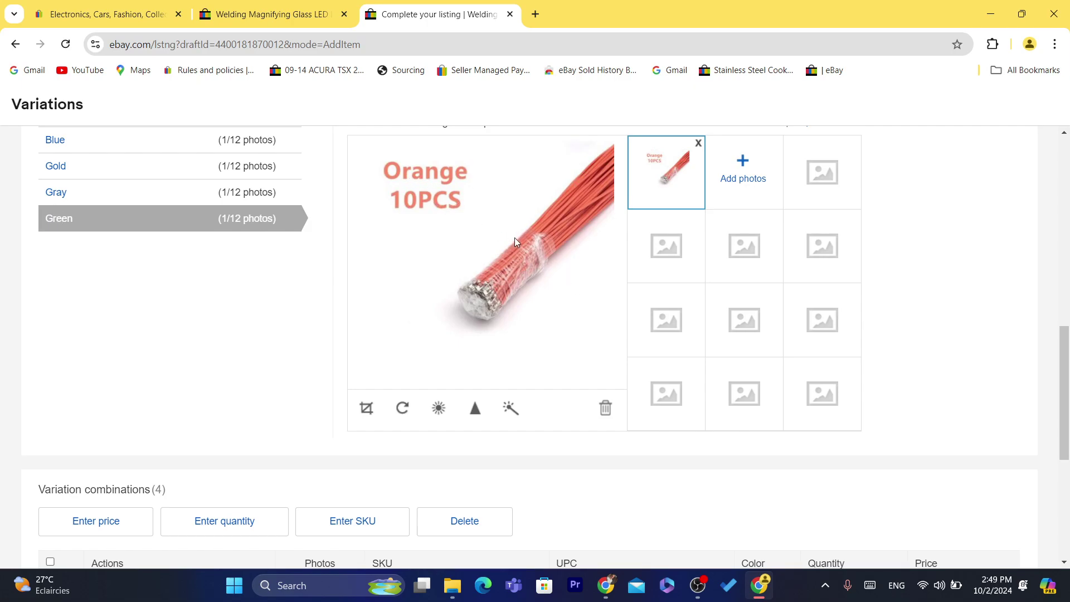
drag(1065, 393, 1067, 491)
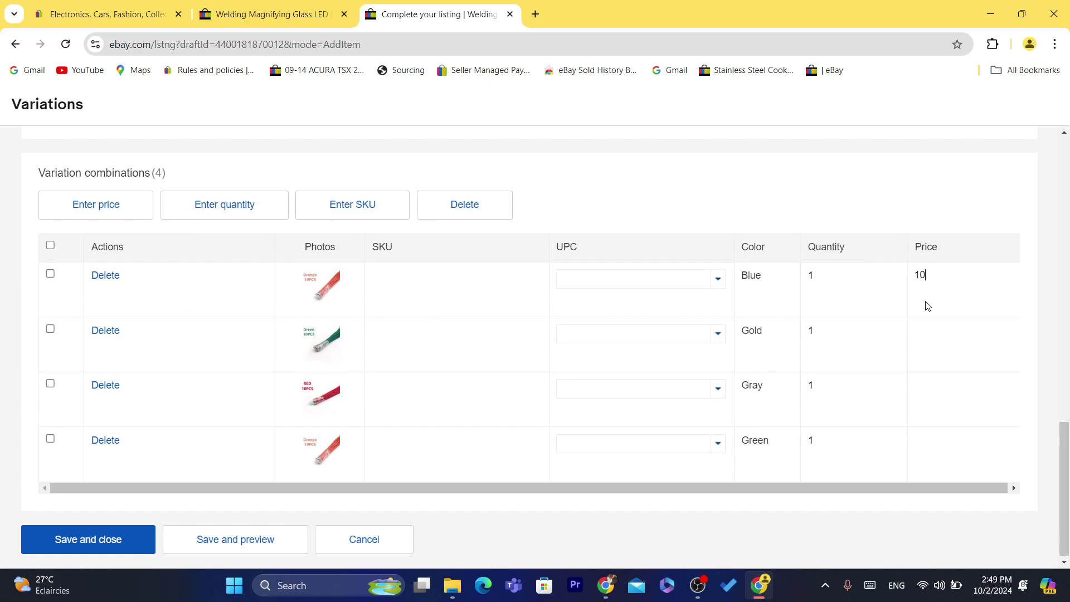
- Enter prices for Blue and Gold, and set the Gray price to 11.00
text(.00)
key(ctrl+a)
click(934, 331)
text(12)
click(928, 378)
click(926, 437)
double_click(920, 388)
text(1)
key(Tab)
- Price Green at 20.00, set Blue and Gold to 10.00, and save the variations
click(923, 438)
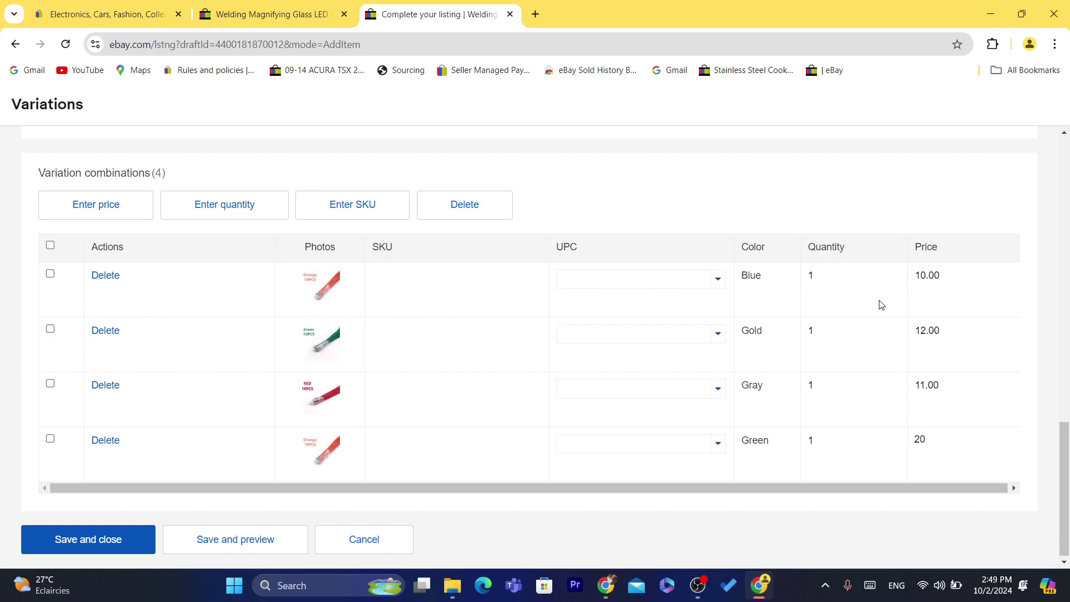
text(20)
click(856, 212)
double_click(925, 275)
drag(925, 274, 923, 339)
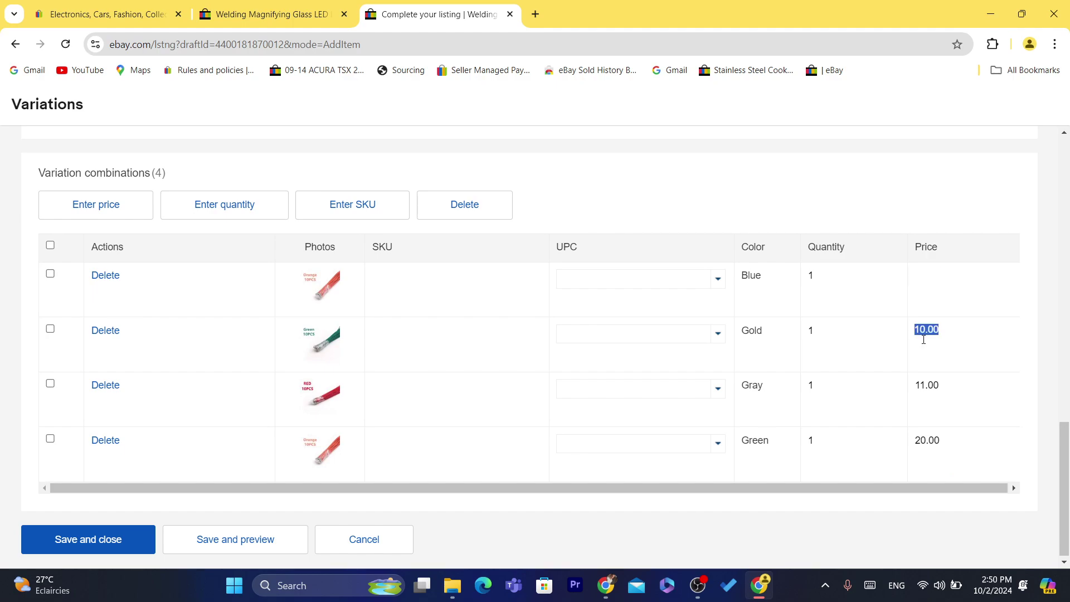
click(923, 268)
click(739, 172)
scroll(446, 313, up, 1)
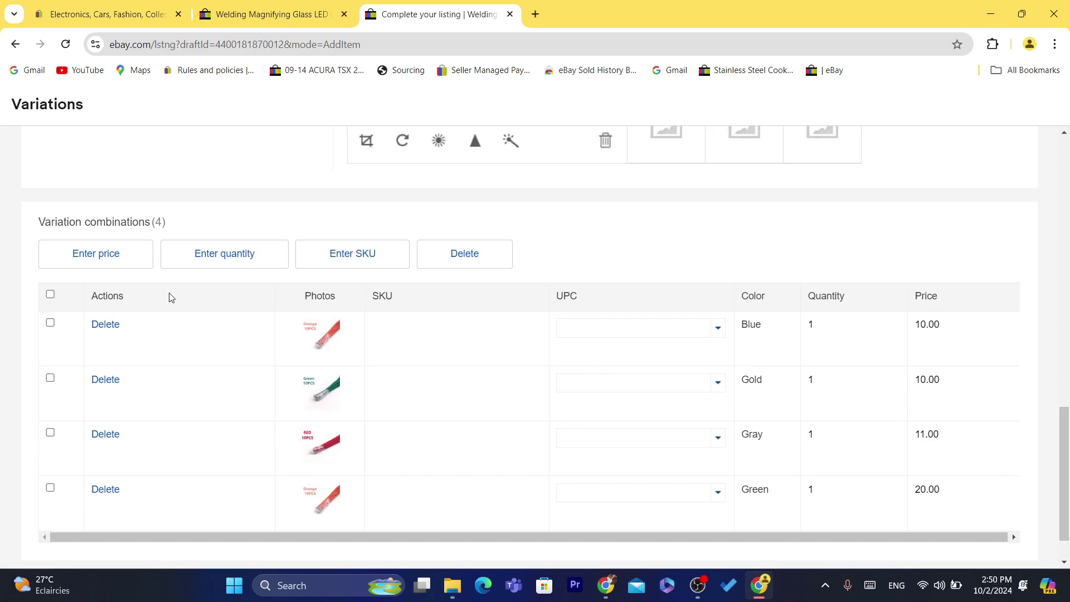
scroll(436, 450, down, 1)
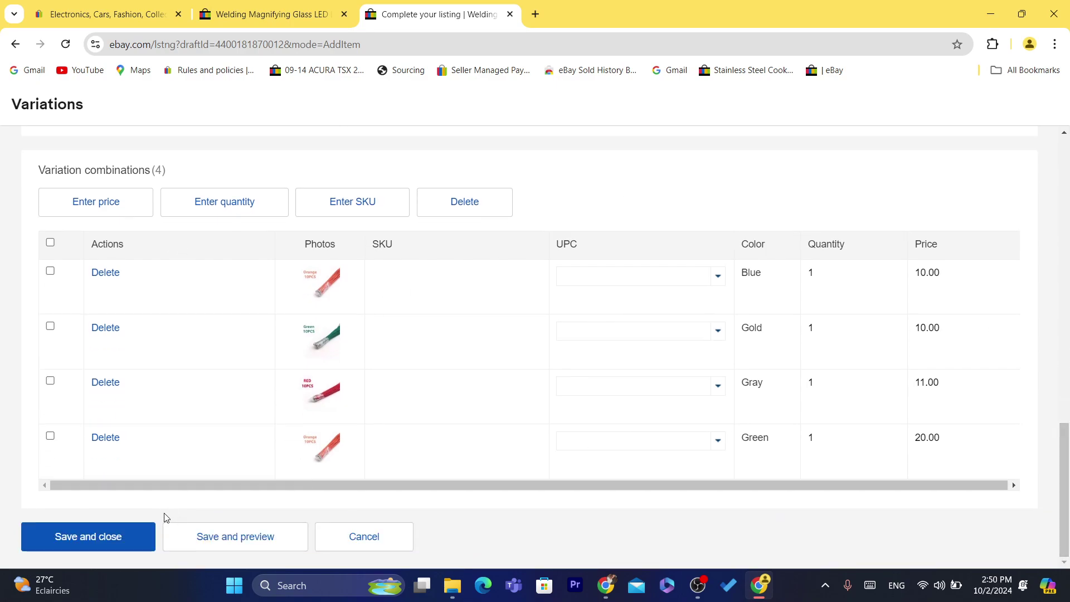
click(106, 544)
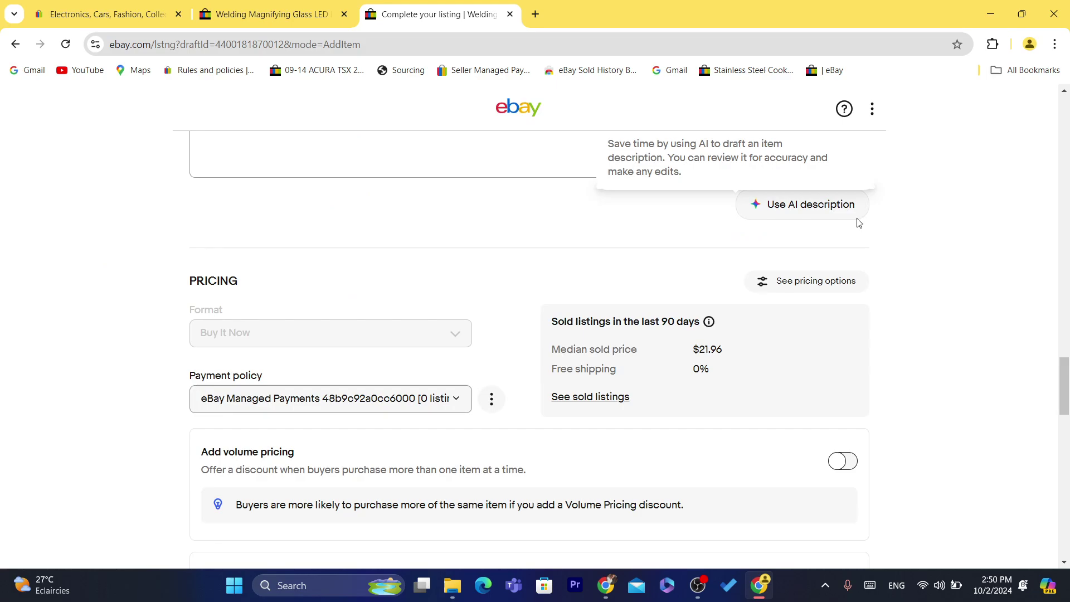
- Scroll the listing past Variations, Pricing, Shipping and Item Disclosures to the List it button
scroll(1064, 384, down, 1)
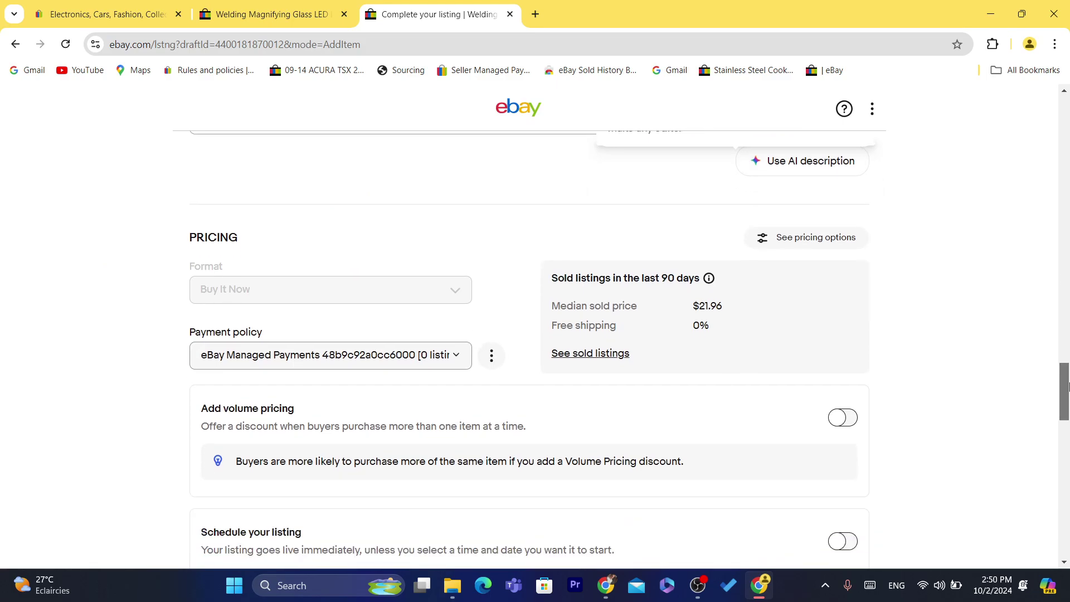
drag(1064, 384, 1062, 284)
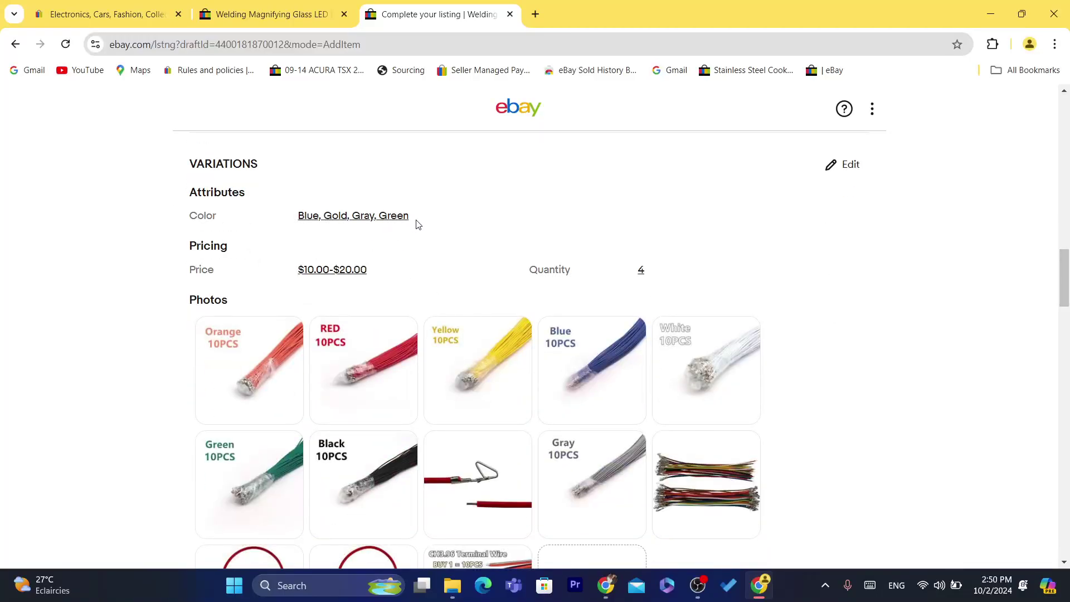
drag(418, 224, 299, 217)
scroll(992, 344, down, 15)
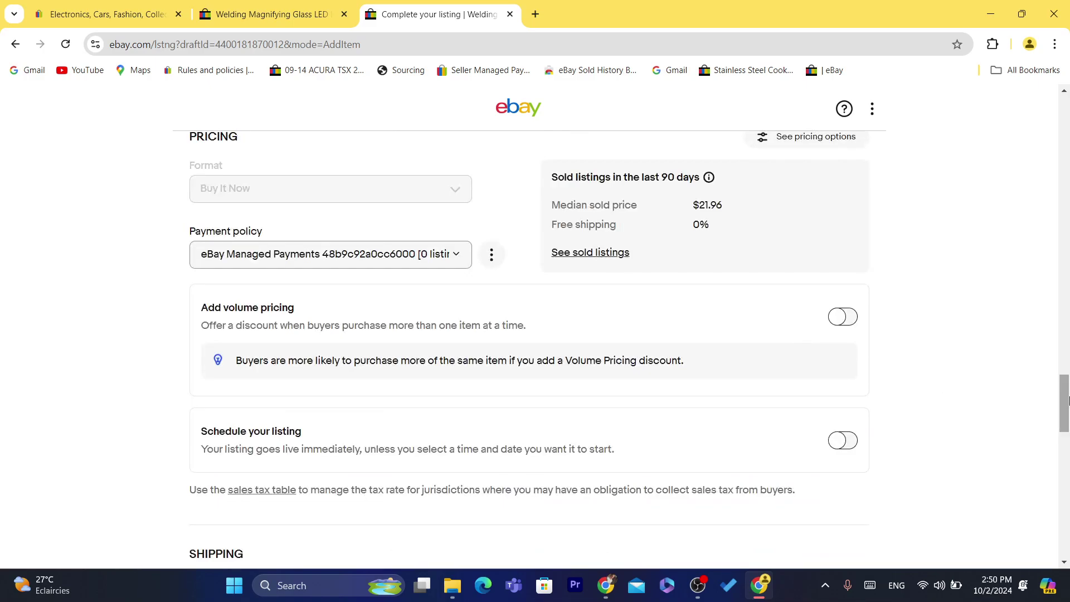
drag(1064, 402, 1064, 449)
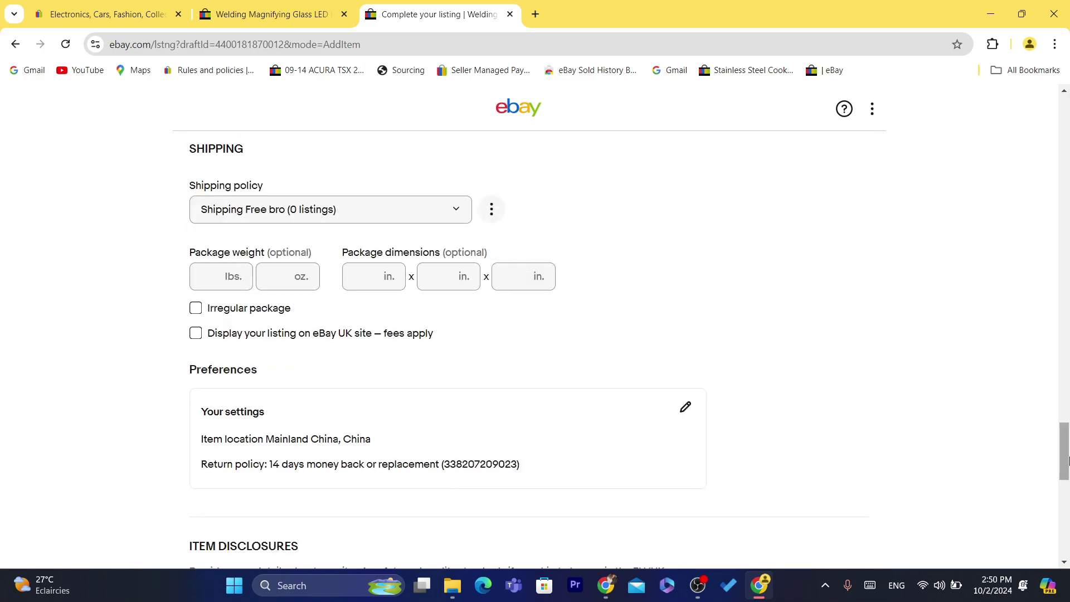
scroll(533, 378, down, 7)
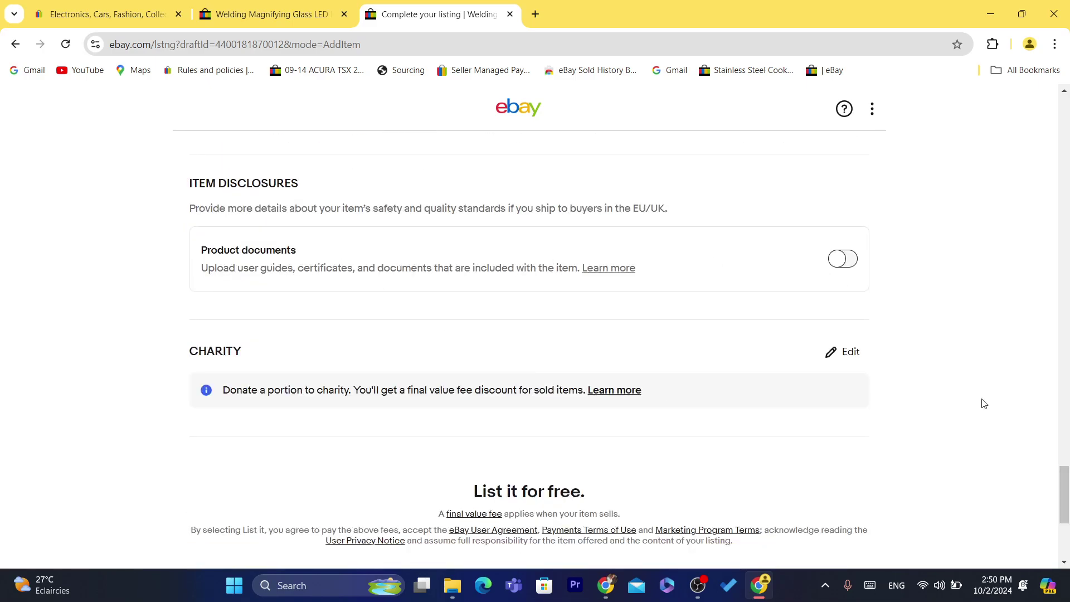
scroll(1063, 496, down, 5)
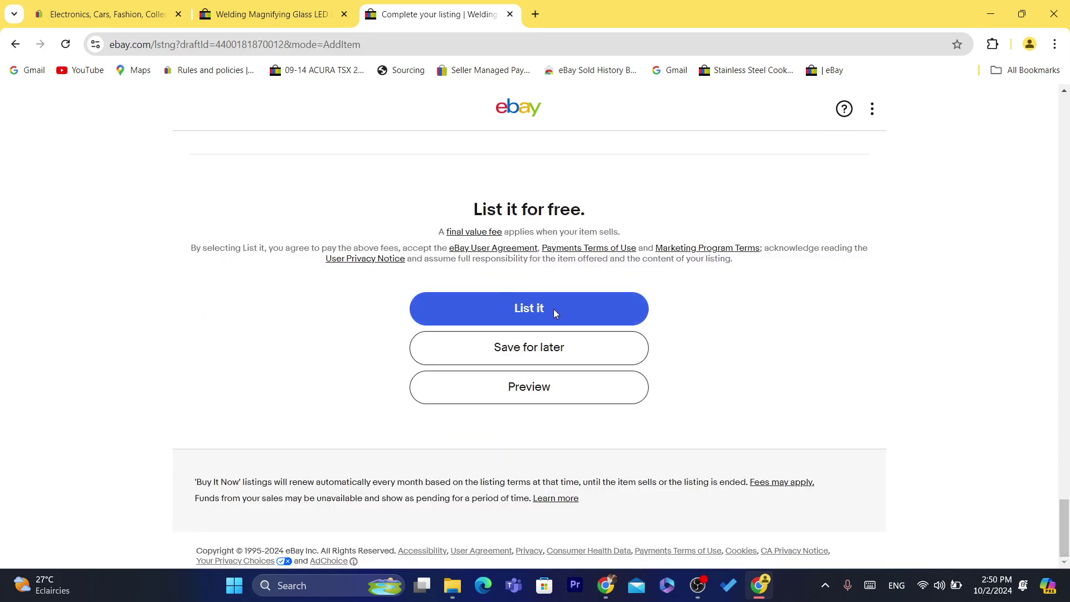
- Paste the welding magnifying glass product title into the browser address bar and dismiss suggestions
click(423, 44)
text(Welding Magnifying Glass LED Light Auxiliary Clip loupe Magnifier 3In1 SolderingHISTORY)
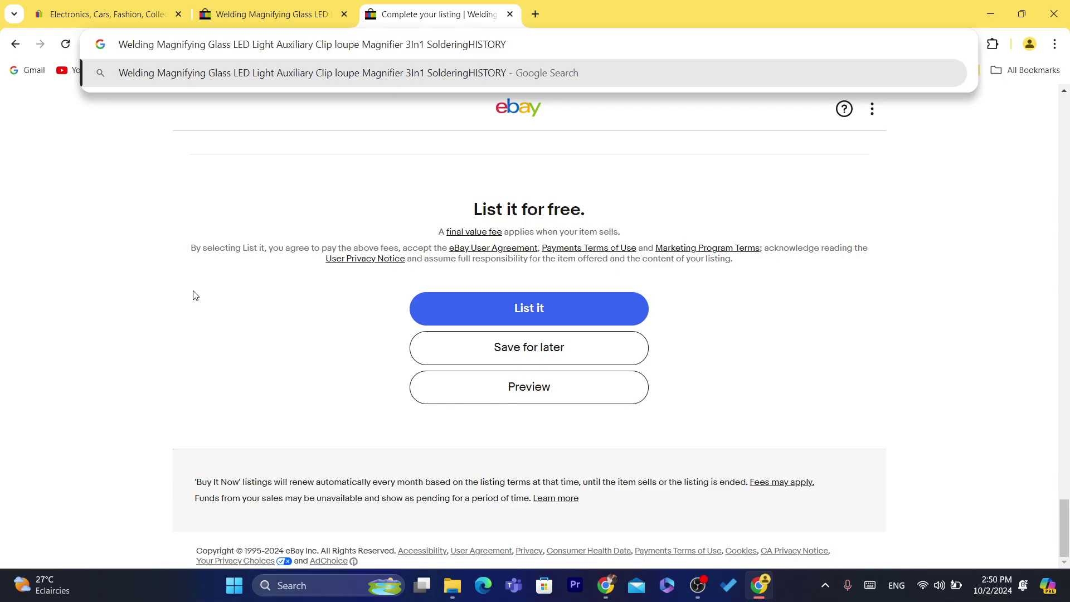
click(194, 295)
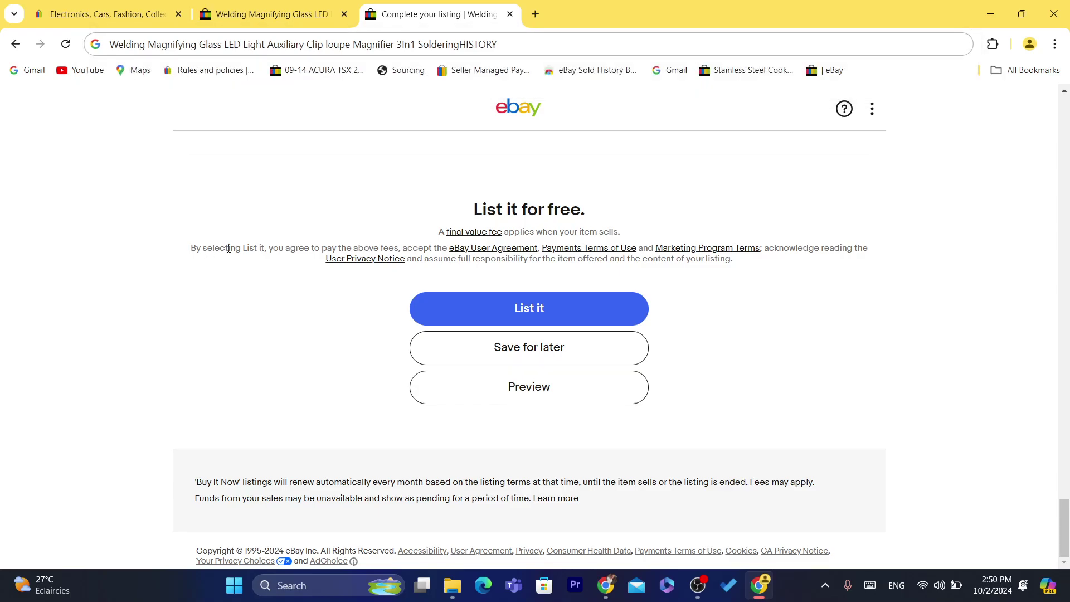